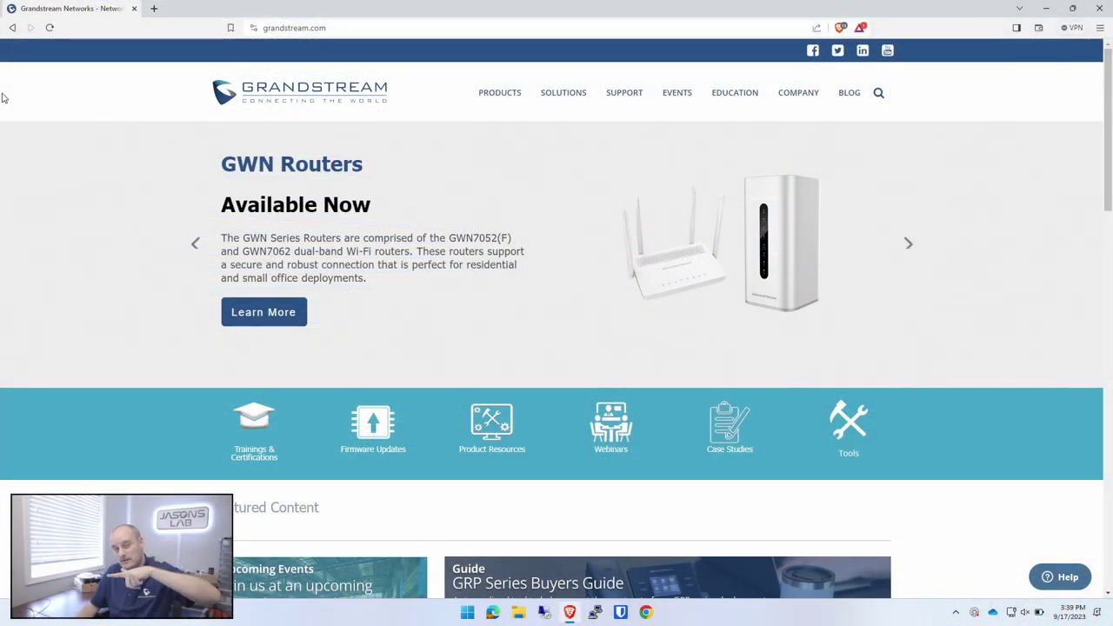
Open a new browser tab to reach GWN.Cloud.
click(154, 9)
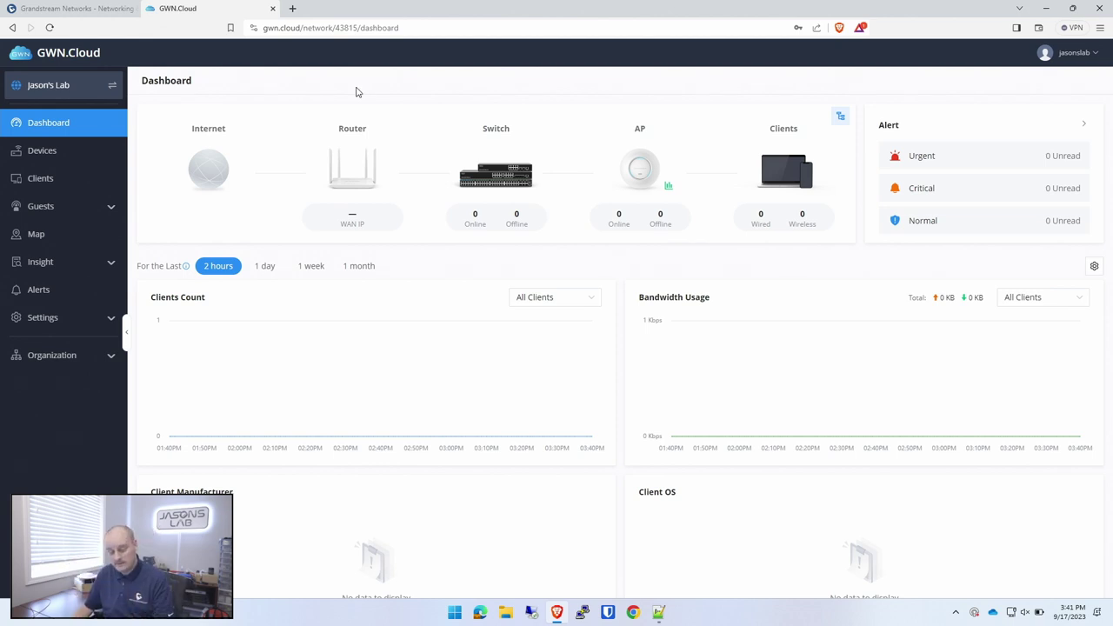
click(95, 91)
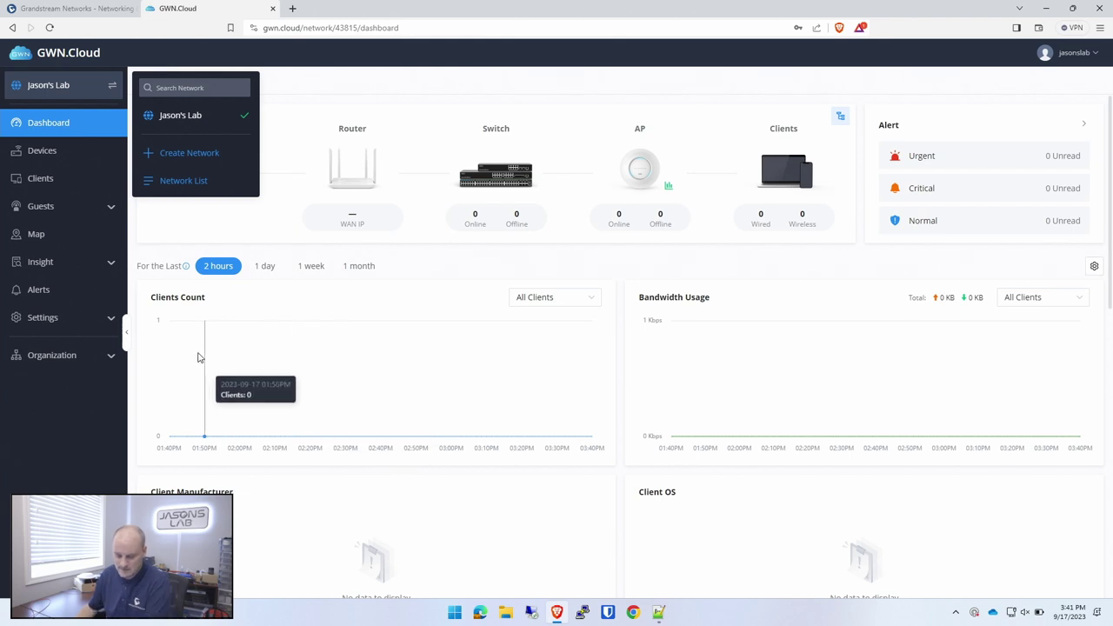
Create a new Grandstream lab network, named for its owner, on Pacific Time and switch to it.
click(188, 155)
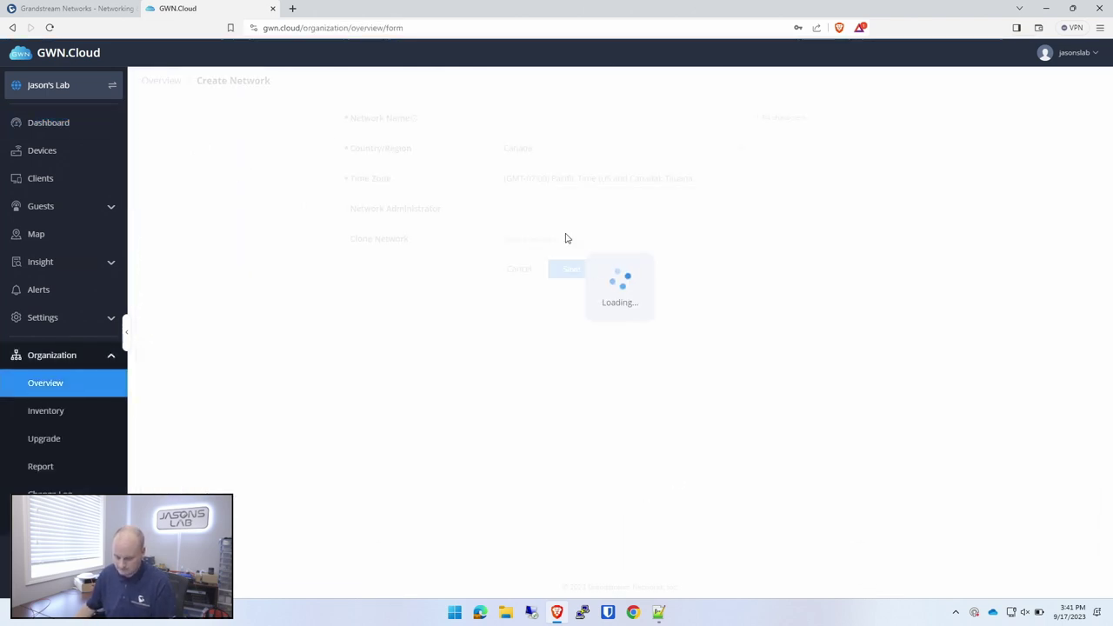
click(523, 124)
text(Jason's Grandsteam Lab)
click(589, 186)
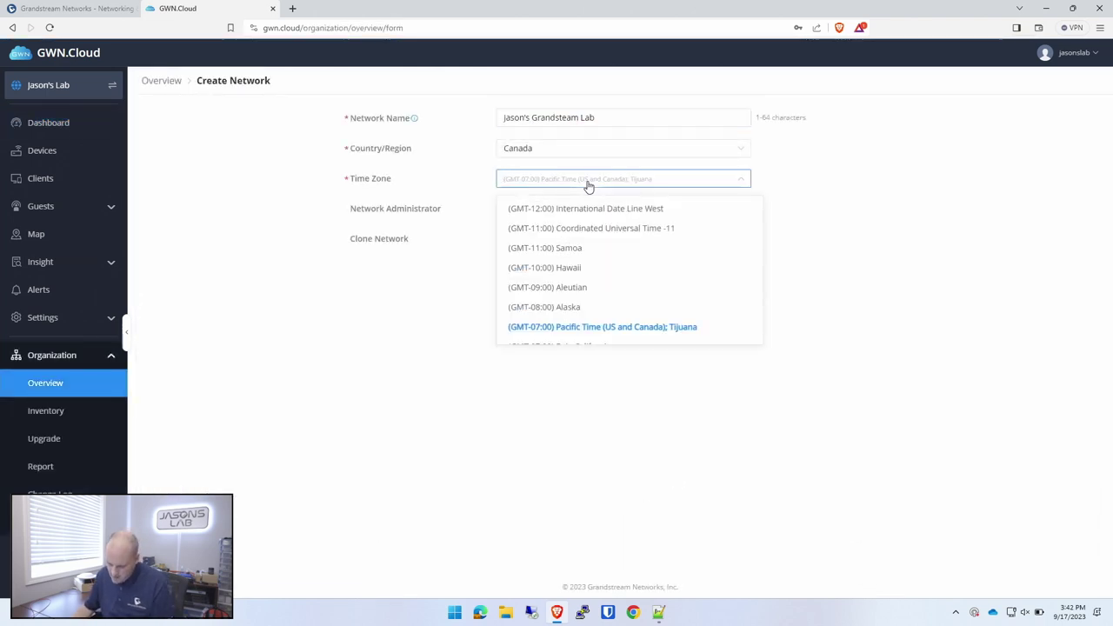
click(576, 326)
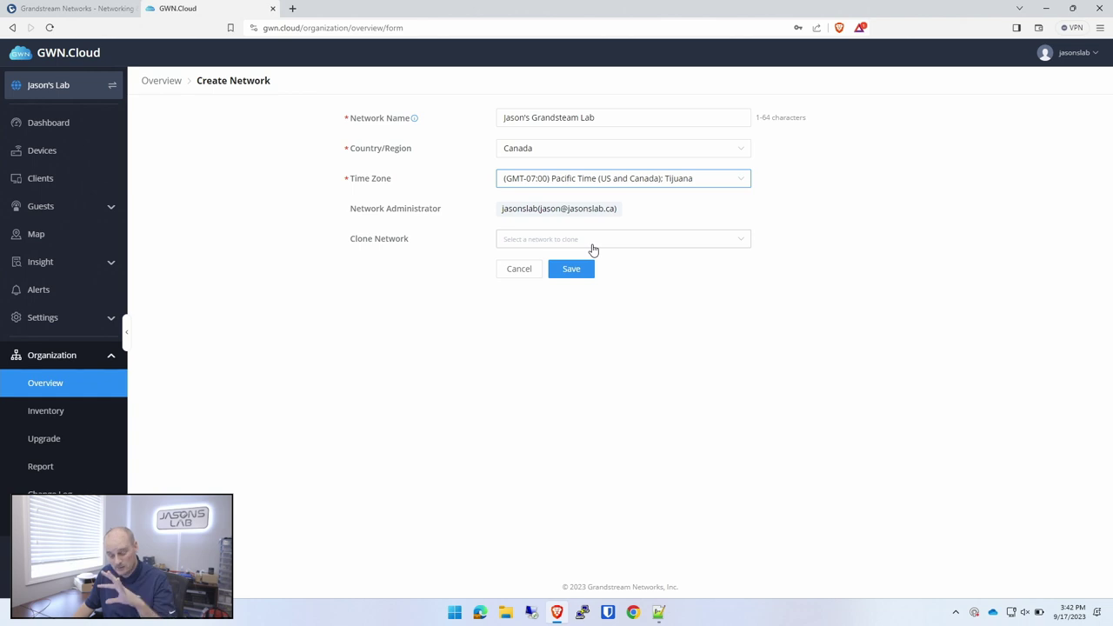
click(571, 271)
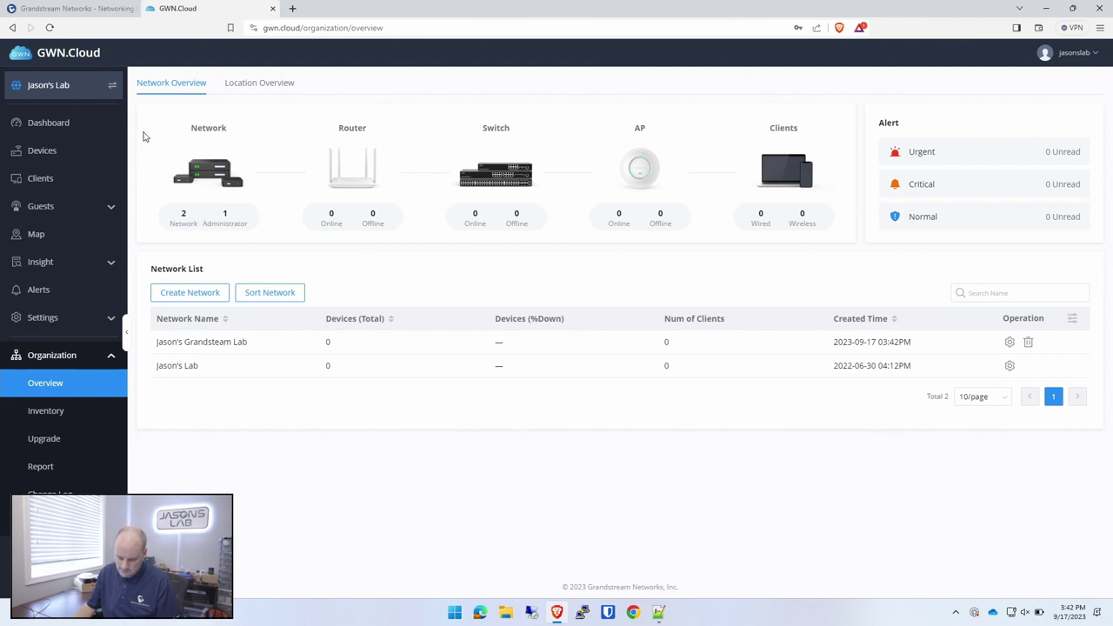
click(112, 84)
click(183, 121)
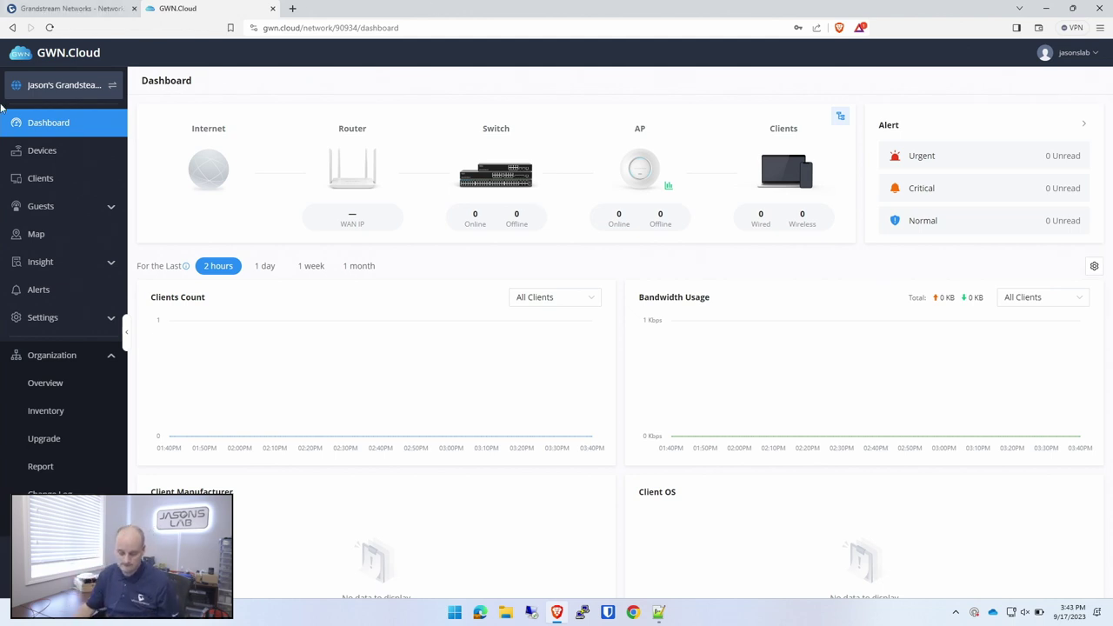
Start adding a new device to the network named Main Firewall.
click(40, 153)
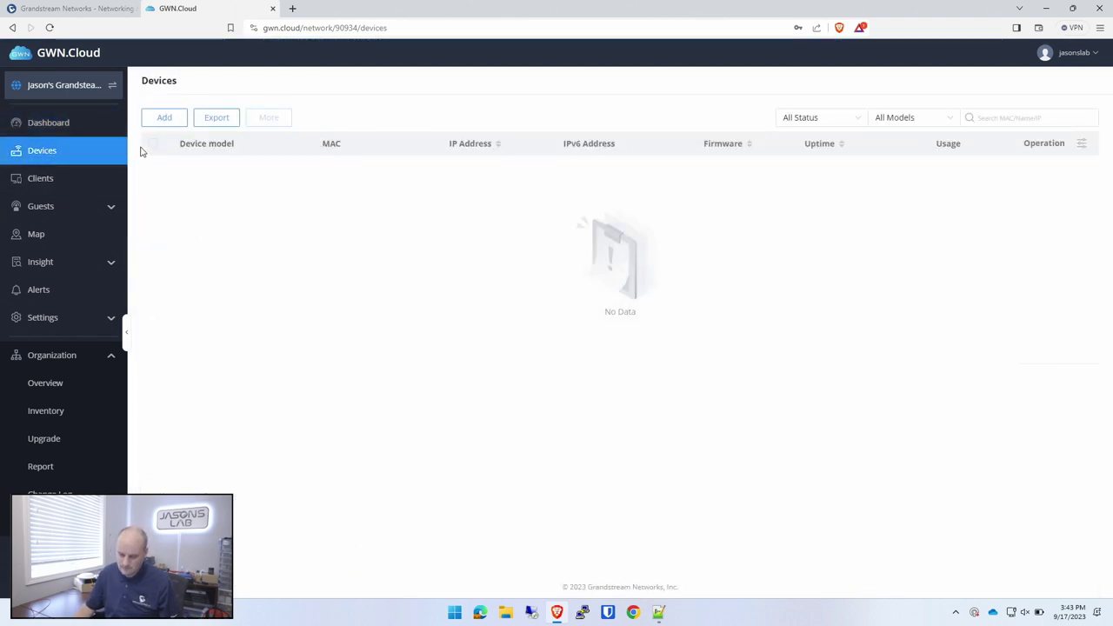
click(161, 117)
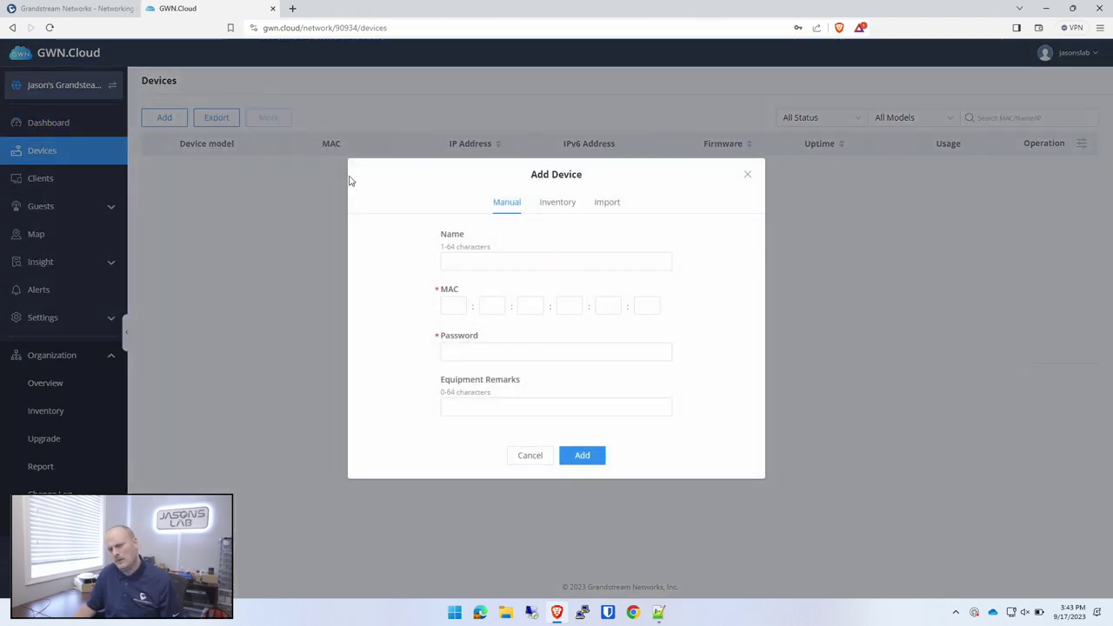
click(513, 262)
text(GWN)
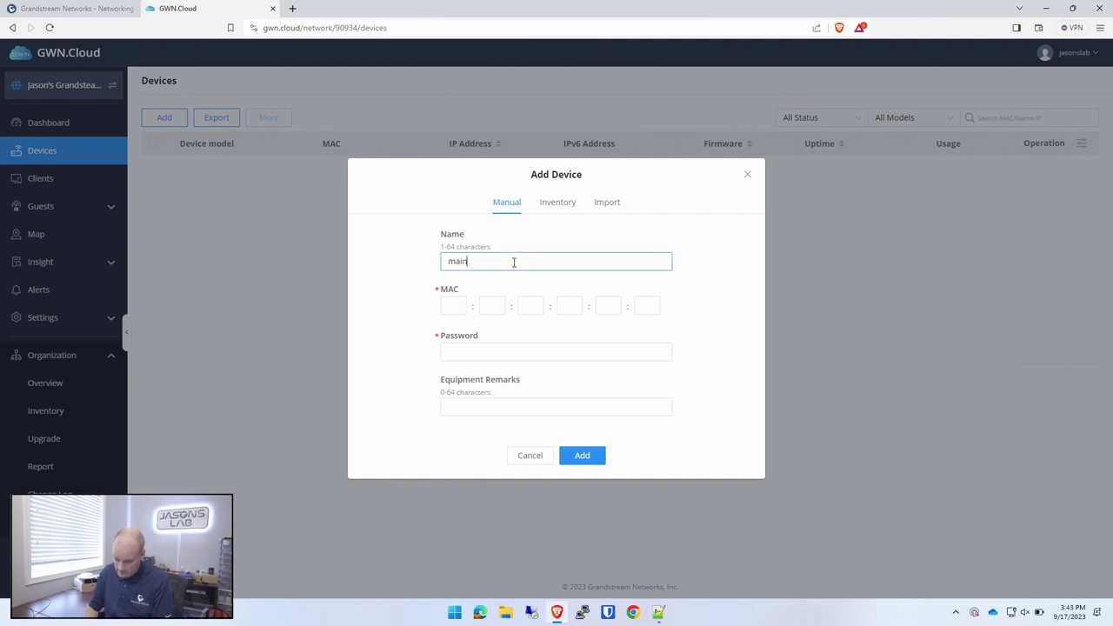
key(BackSpace)
key(BackSpace)
key(BackSpace)
text(Main Firewall)
Paste the GWN7002's MAC and password, add it, and decline assigning existing SSIDs.
click(452, 305)
text(c0:74:ad:c4:42:fc)
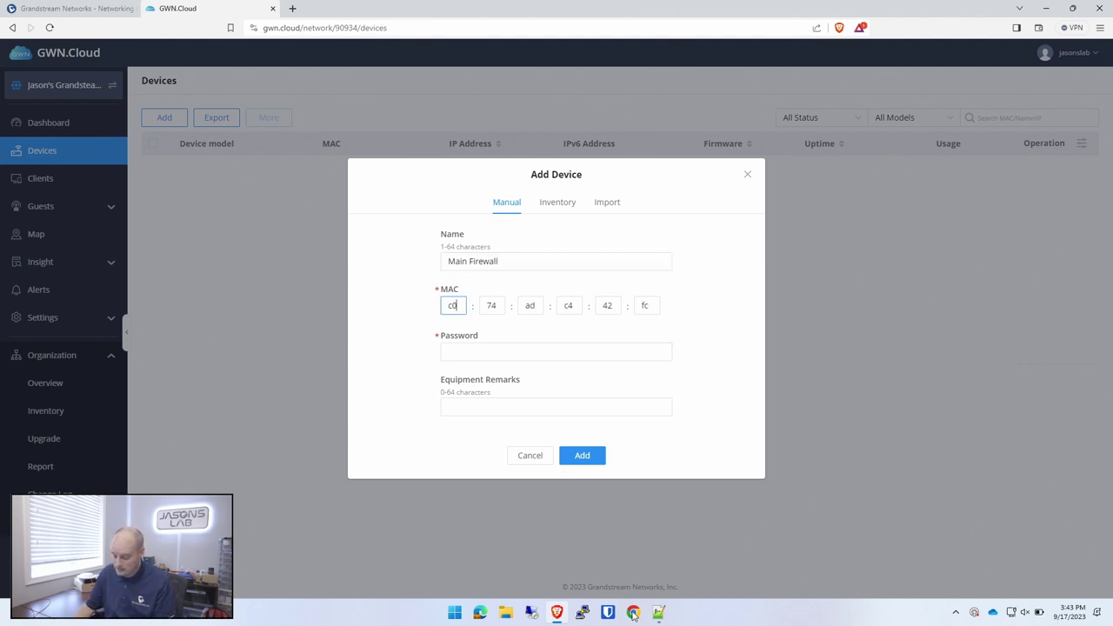
click(521, 351)
key(ctrl+v)
click(490, 408)
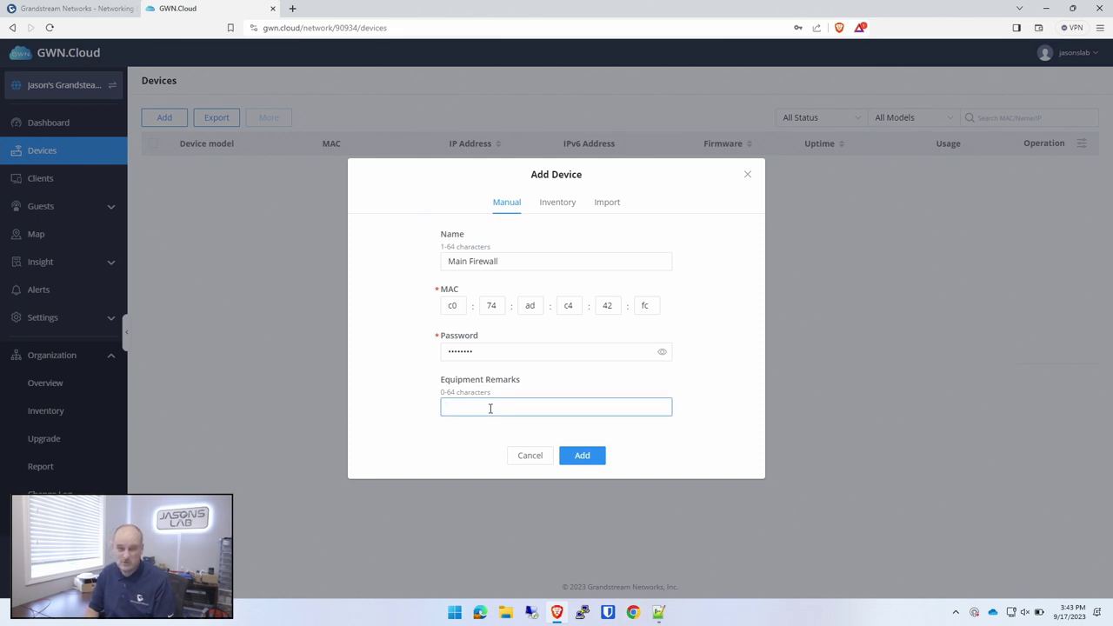
click(582, 455)
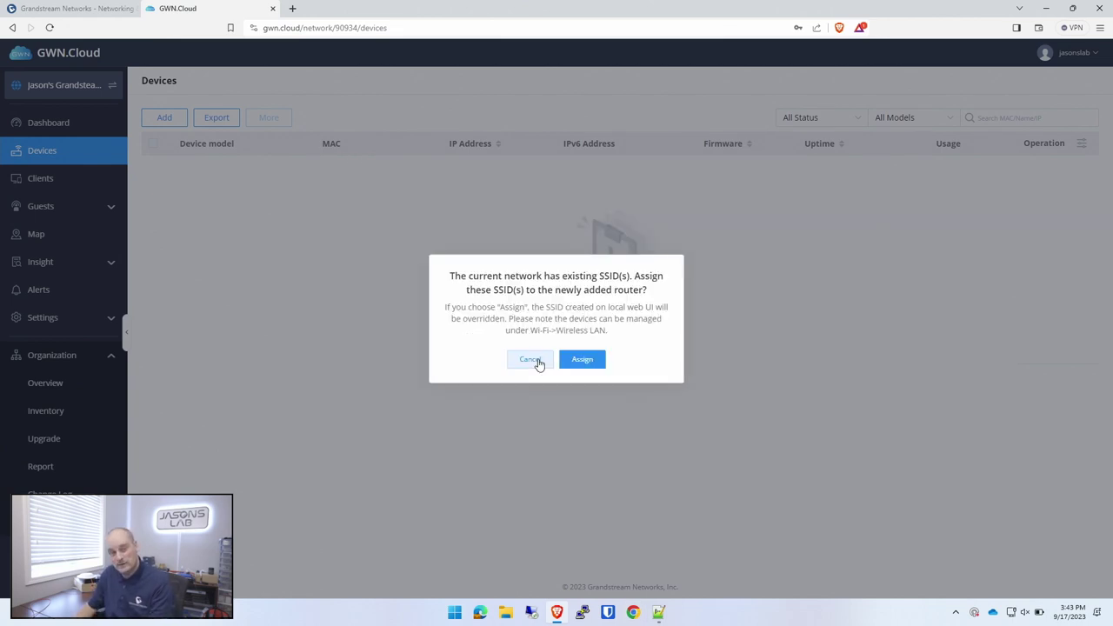
click(537, 362)
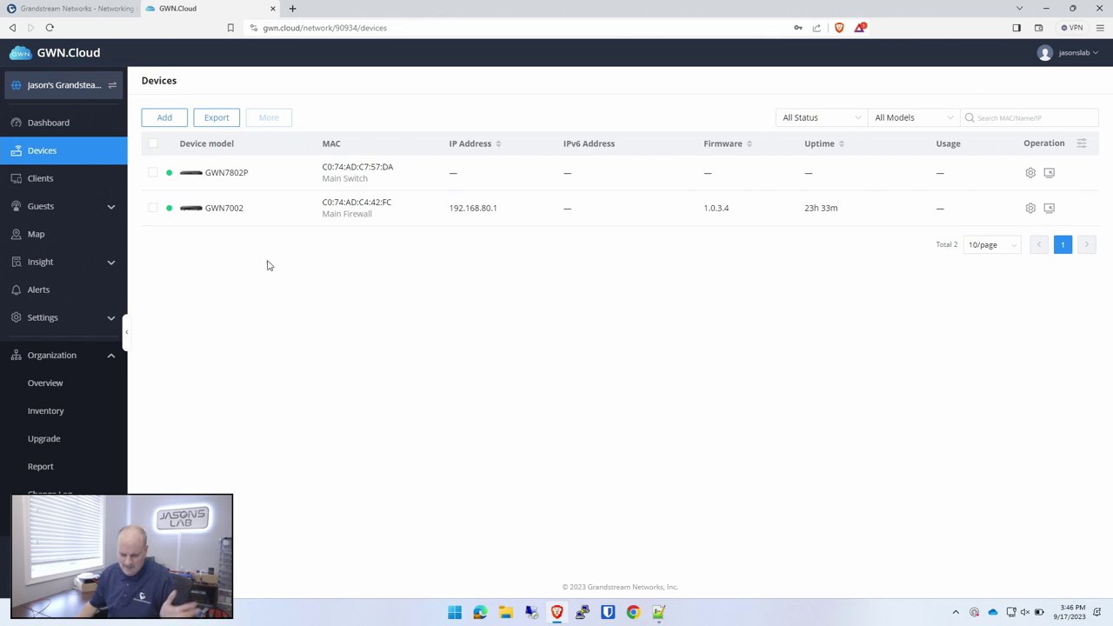
Add the GWN7662 as Main Access Point with its pasted device password.
click(162, 118)
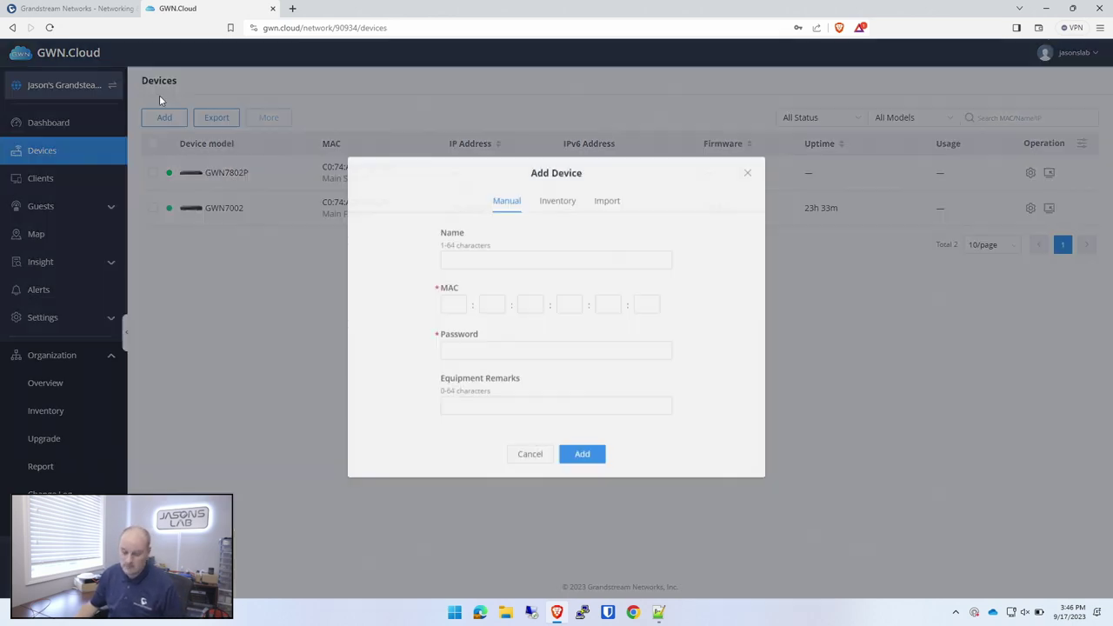
click(481, 351)
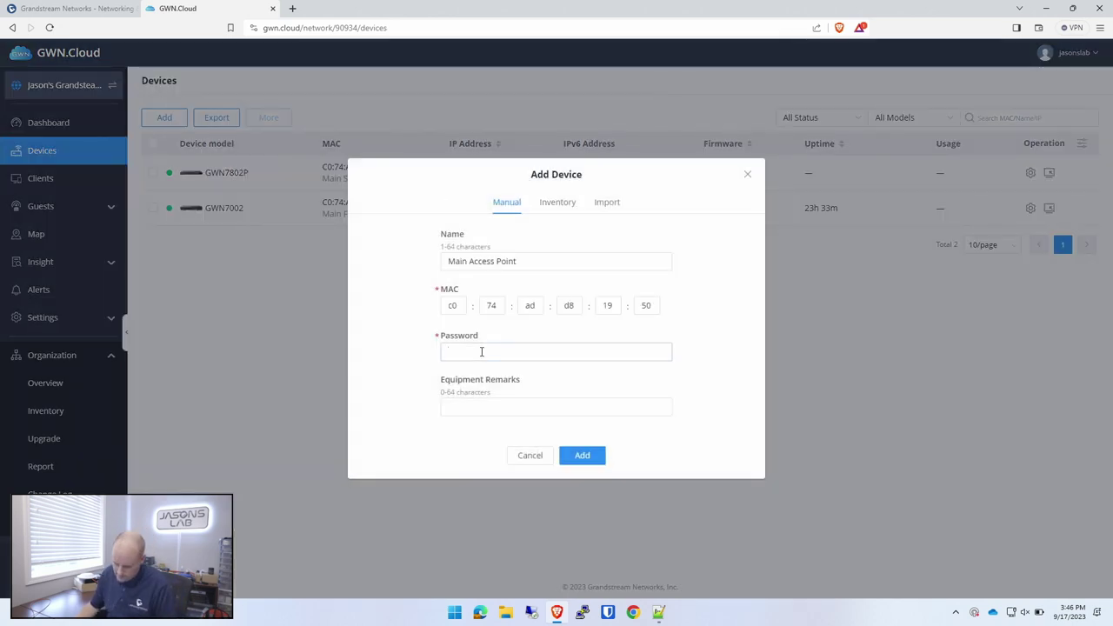
key(ctrl+v)
click(582, 455)
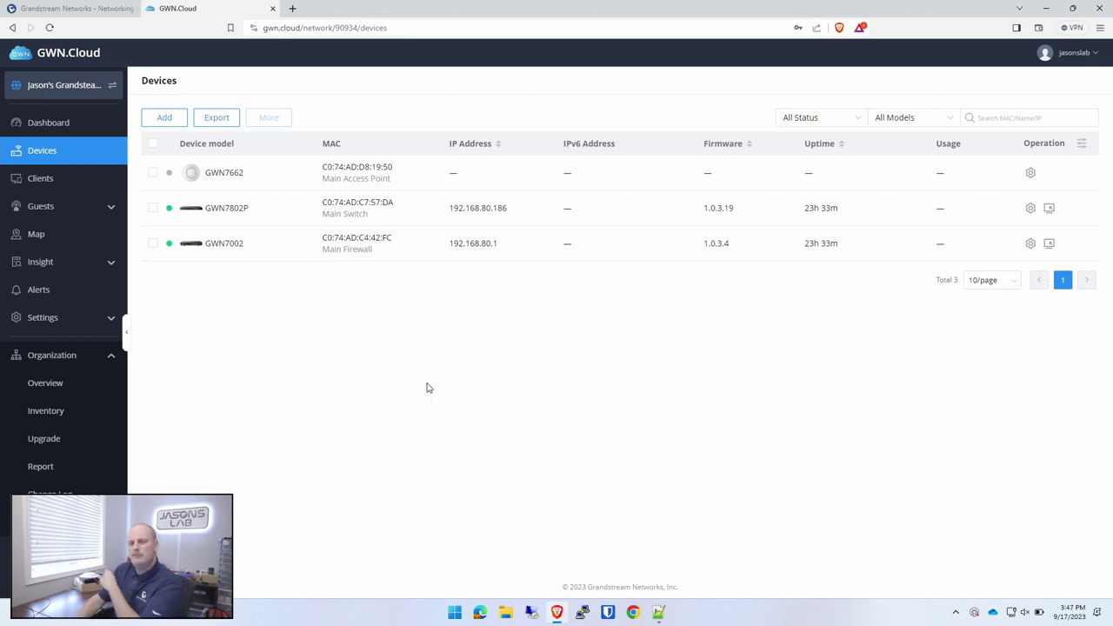
Start a new LAN named Guest Network on VLAN 10.
click(50, 319)
click(44, 372)
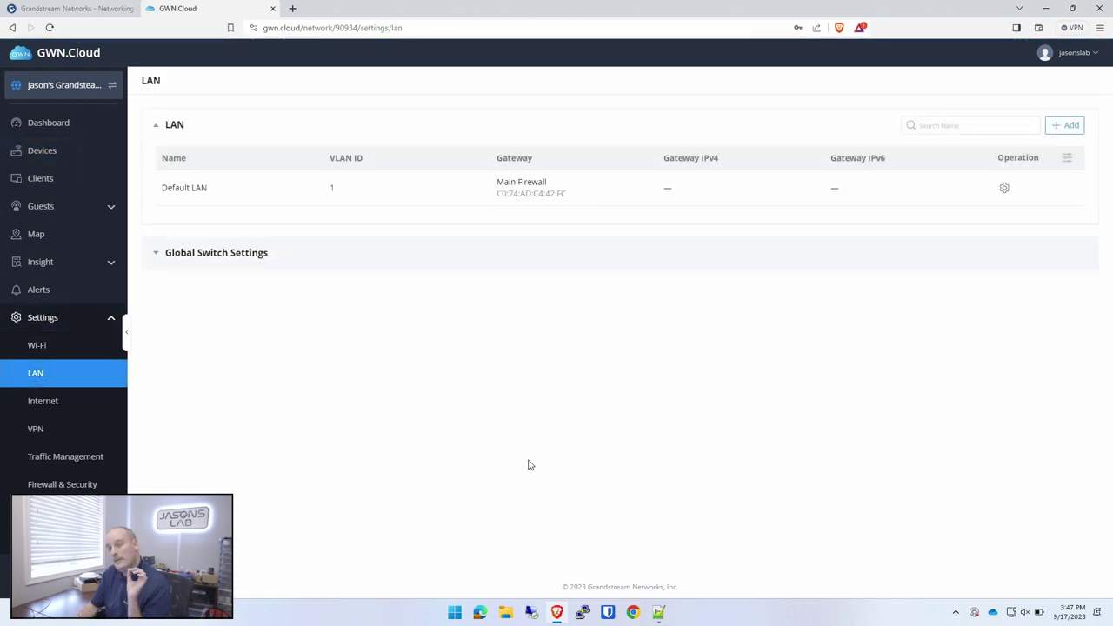
click(1064, 125)
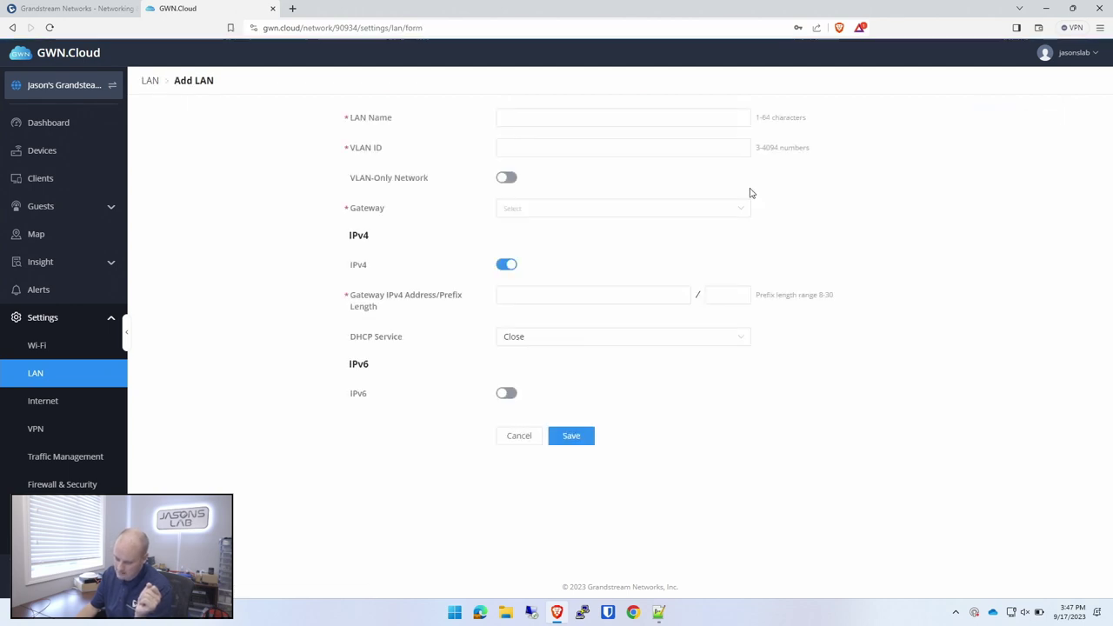
click(525, 114)
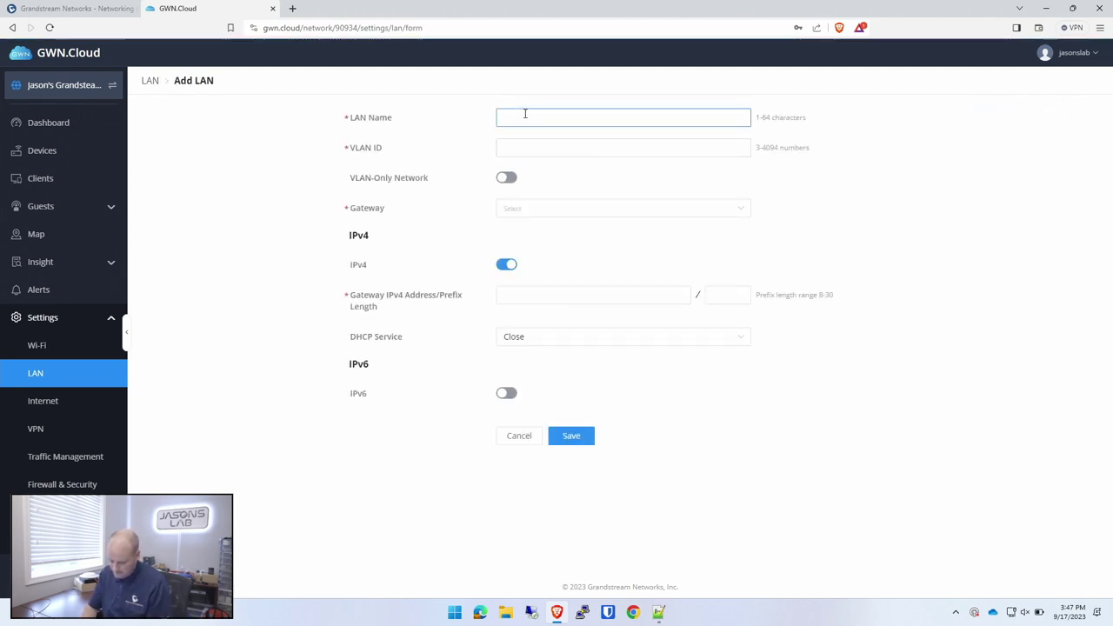
text(Guest N)
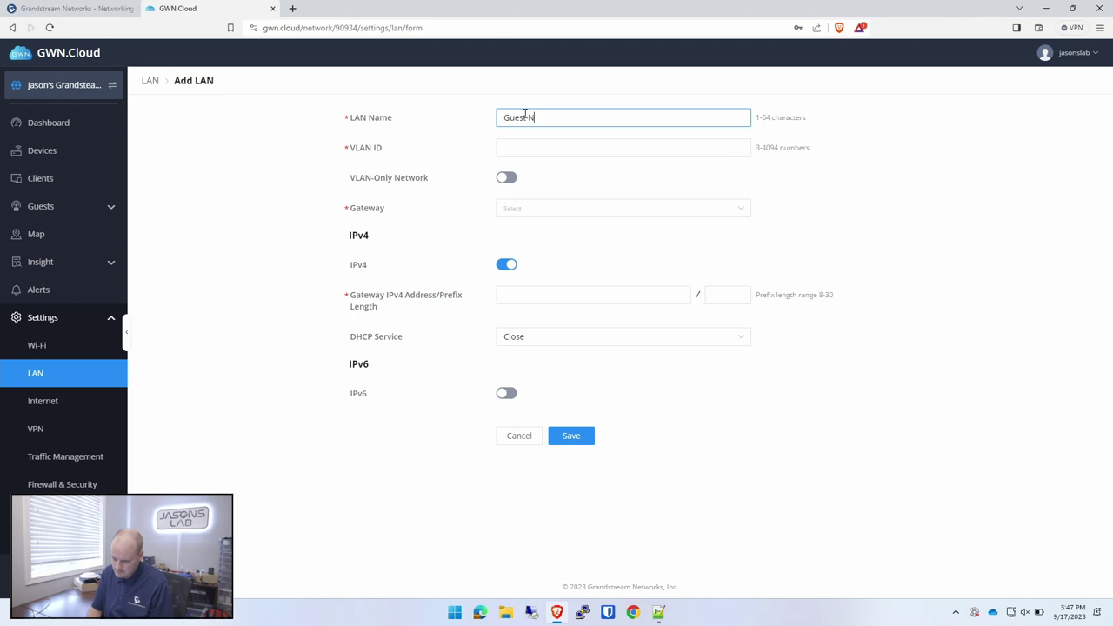
text(etwork)
click(551, 145)
text(10)
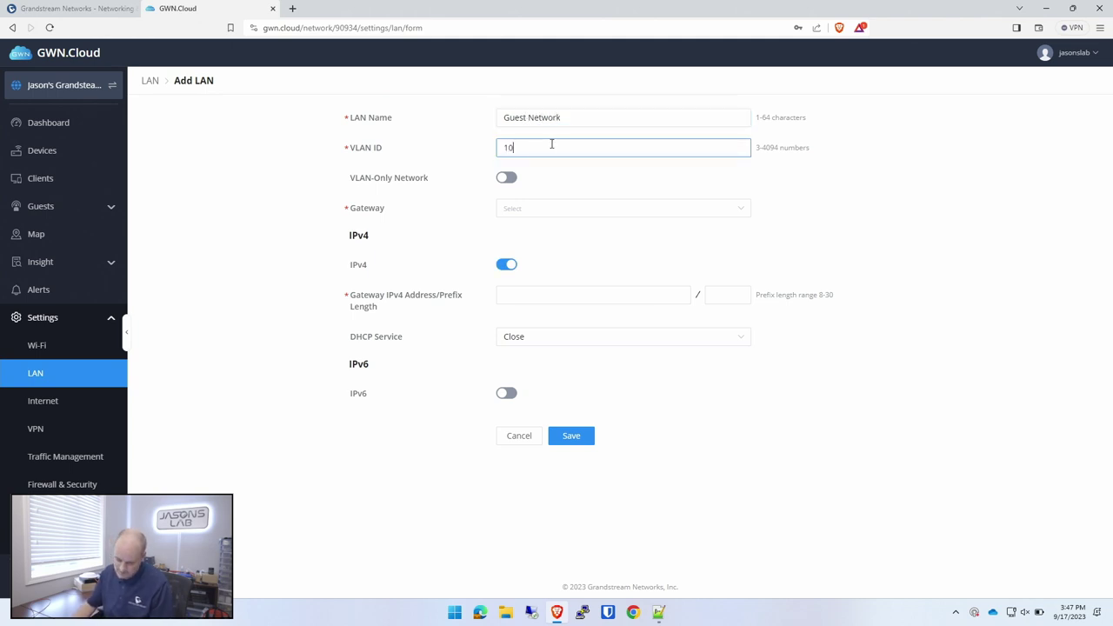
Make Main Firewall the LAN's gateway at 192.168.10.1/24.
click(527, 213)
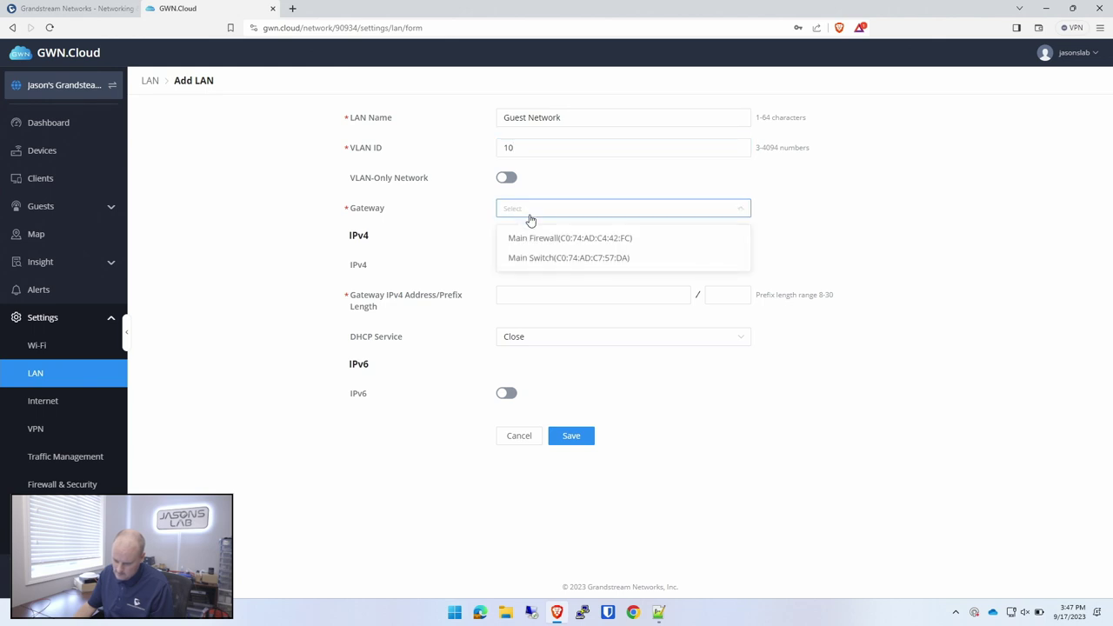
click(537, 243)
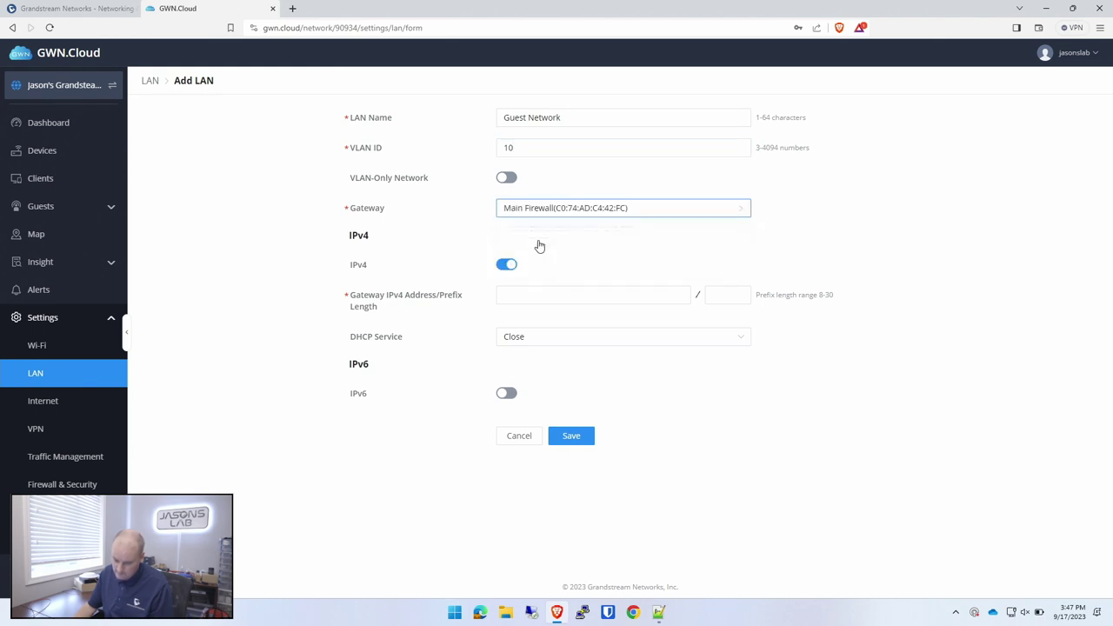
click(523, 293)
text(192.168.10.)
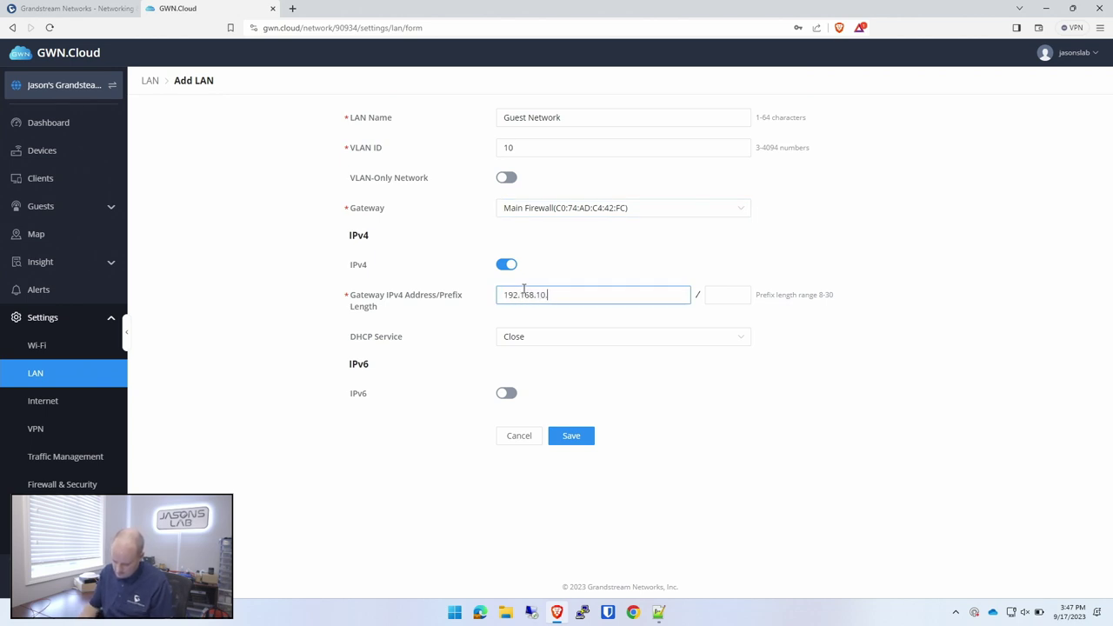
text(1)
click(729, 297)
text(24)
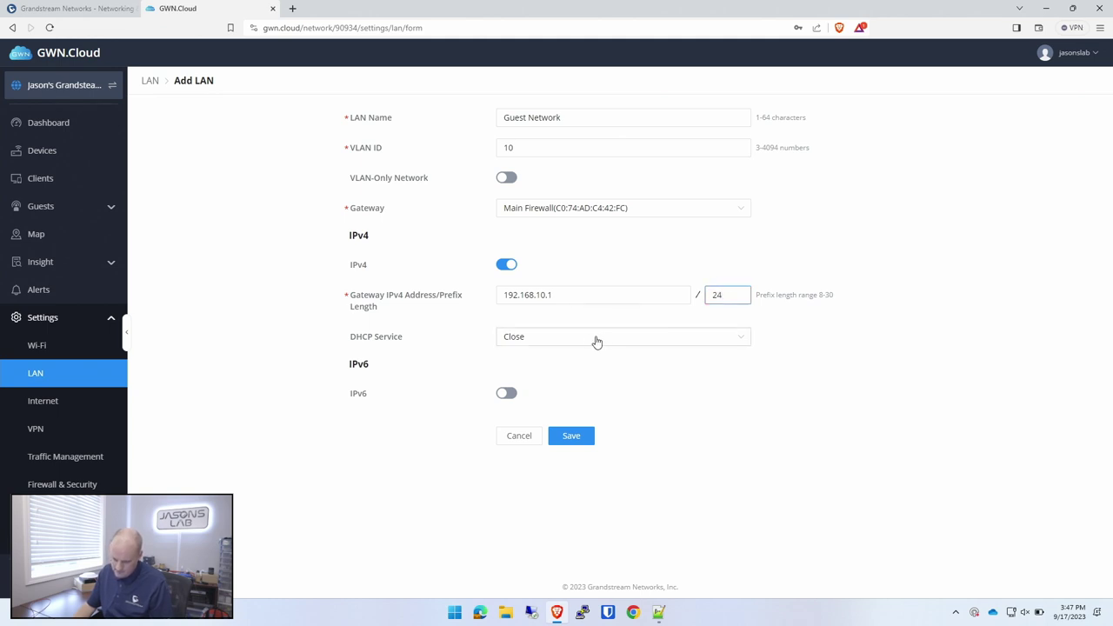
Enable a DHCP server with pool 192.168.10.100 to 192.168.10.180.
click(591, 342)
click(546, 391)
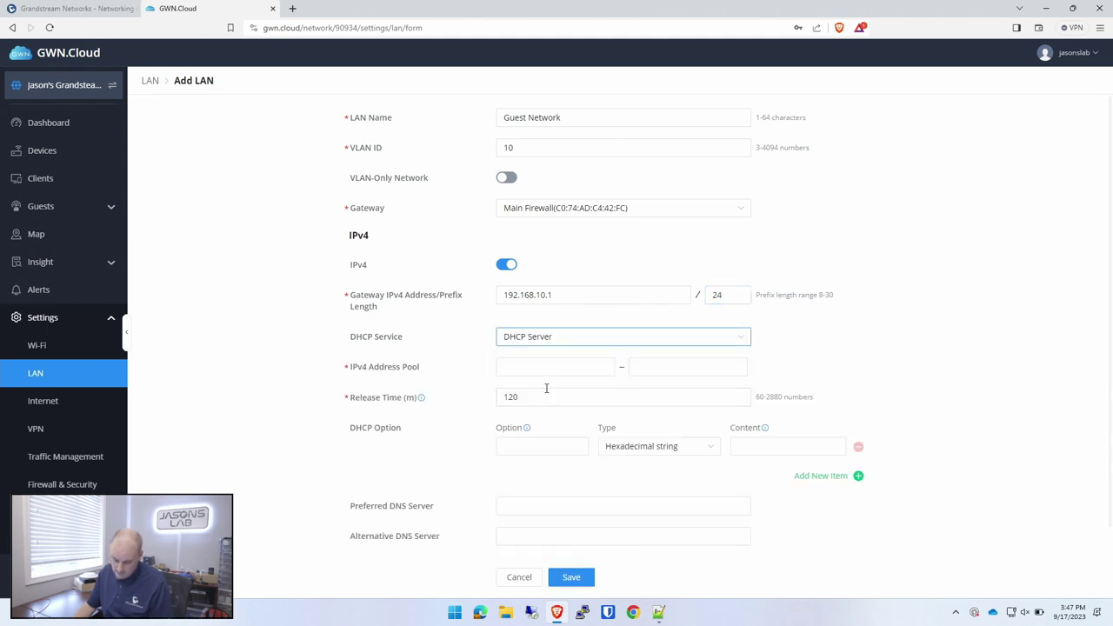
click(534, 366)
text(192.168.1)
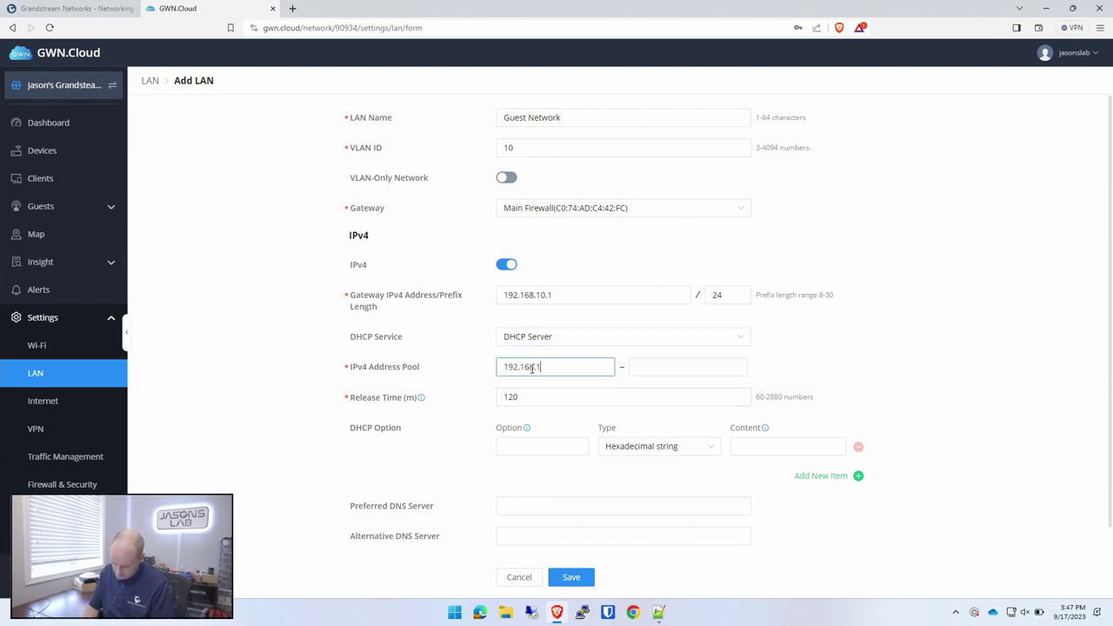
text(0.100)
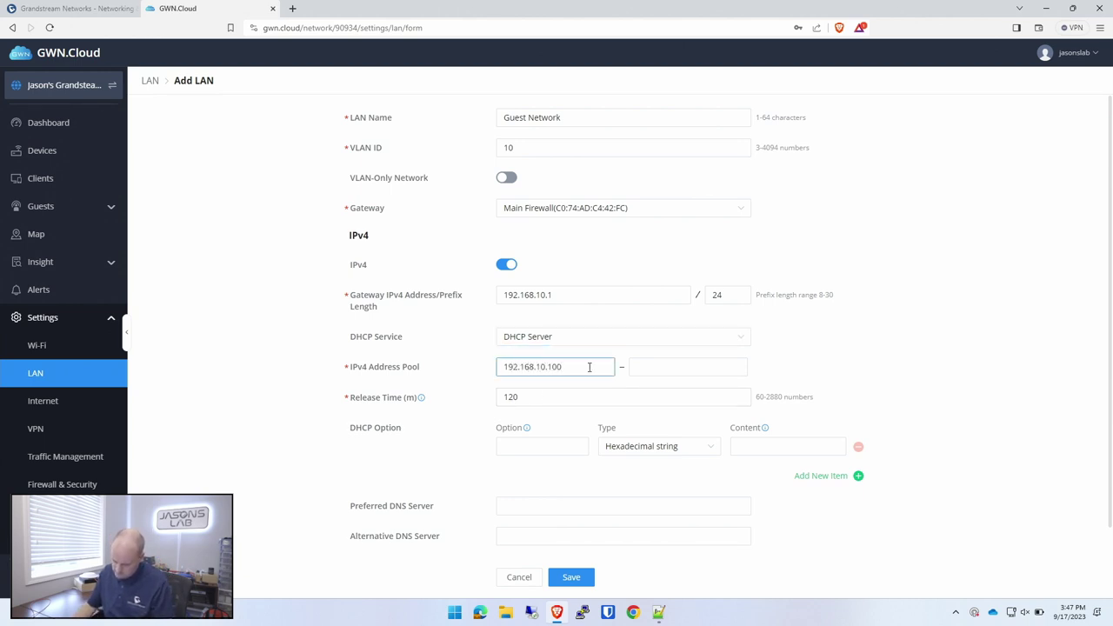
click(646, 369)
text(192.168.10.)
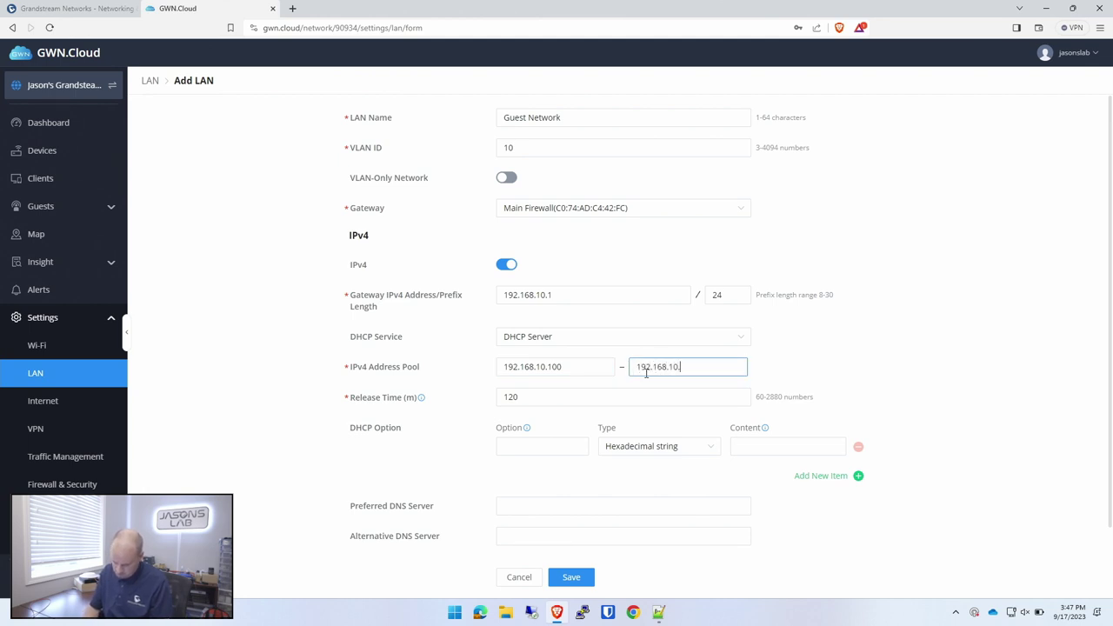
text(180)
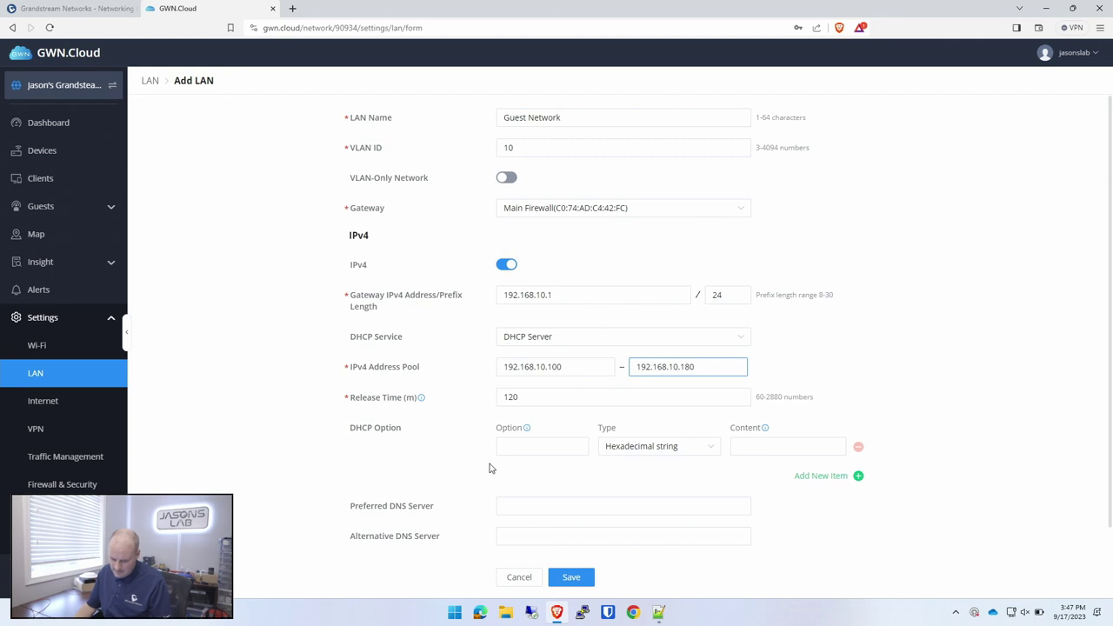
Set DNS servers 9.9.9.9 and 1.1.1.1 and save the Guest Network LAN.
click(534, 506)
text(9.9.9.13)
key(BackSpace)
text(9)
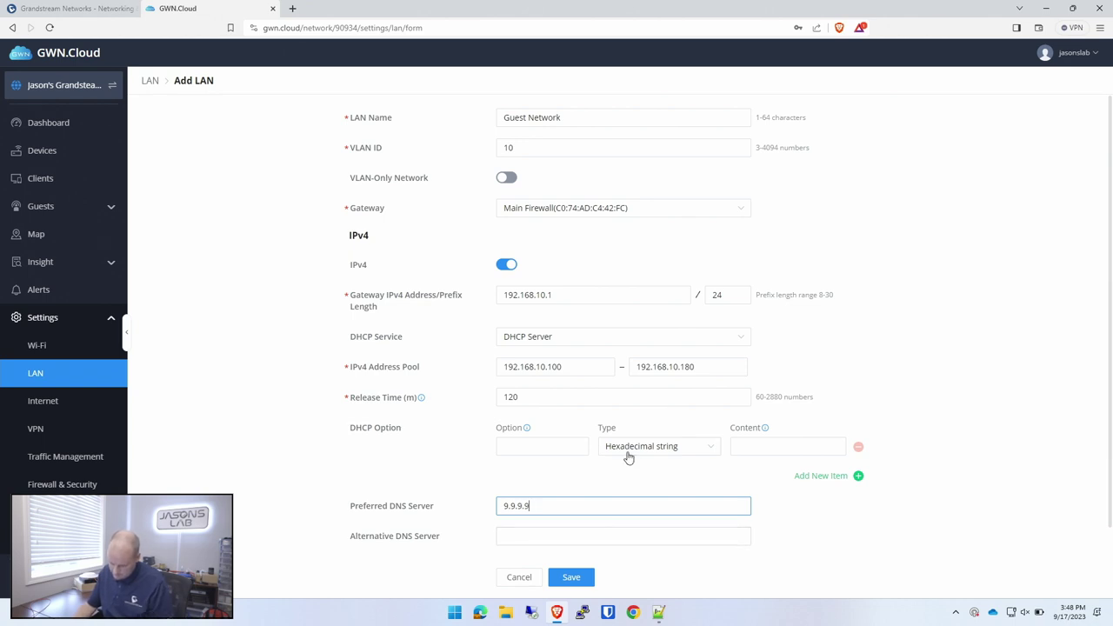
scroll(626, 455, down, 1)
click(585, 452)
text(1.1.1.1)
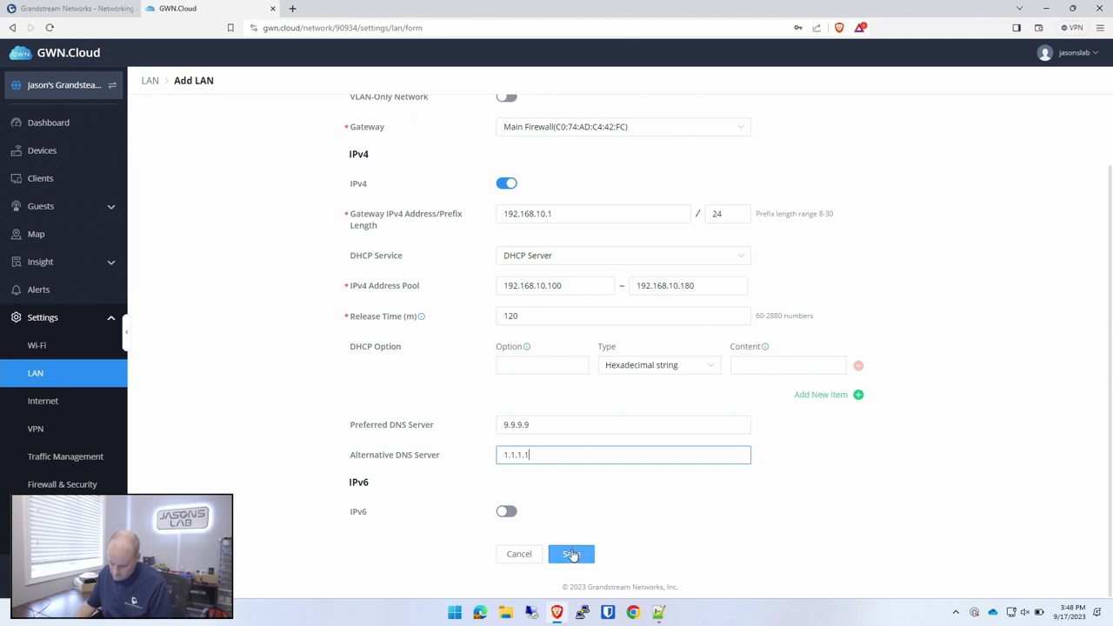
click(571, 554)
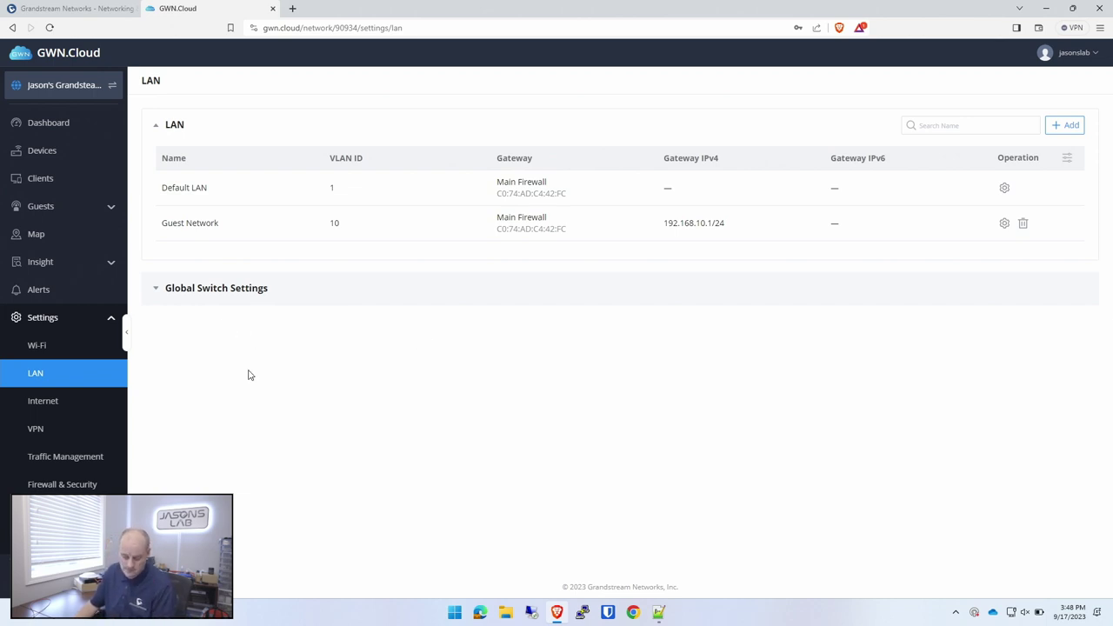
Rename the GWN-Cloud SSID to the owner's lab name.
click(37, 346)
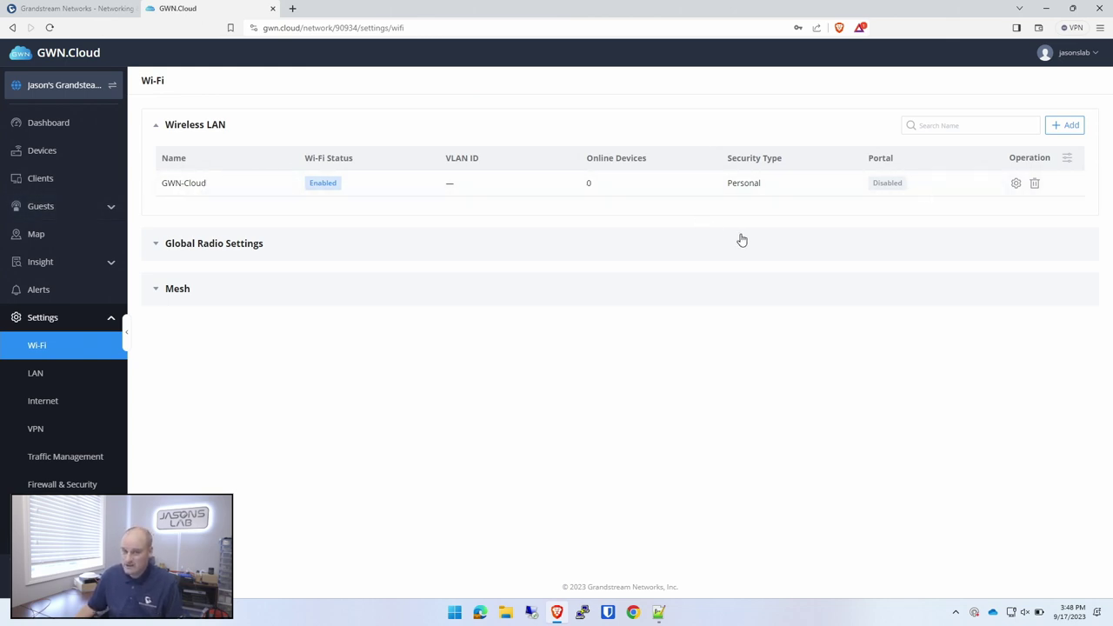
click(1015, 185)
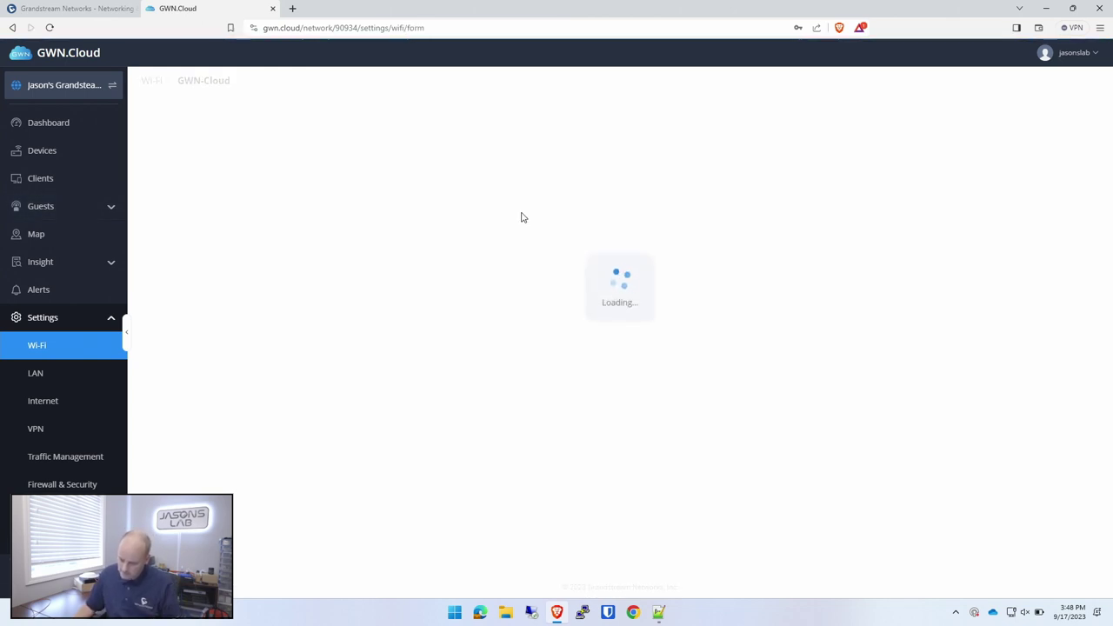
drag(569, 172, 485, 180)
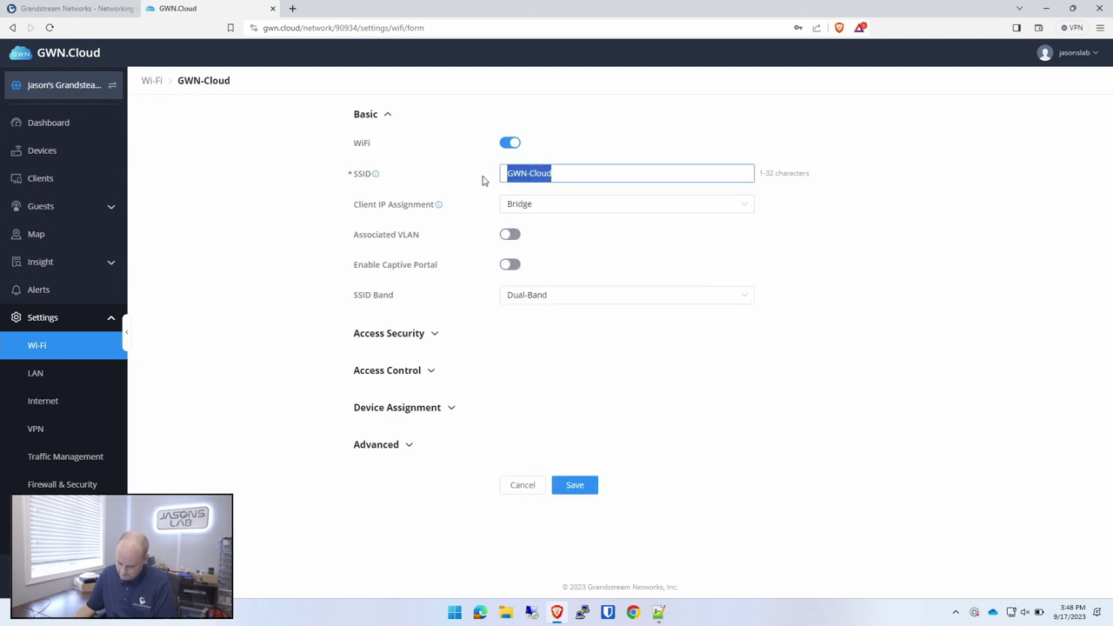
text(Jason)
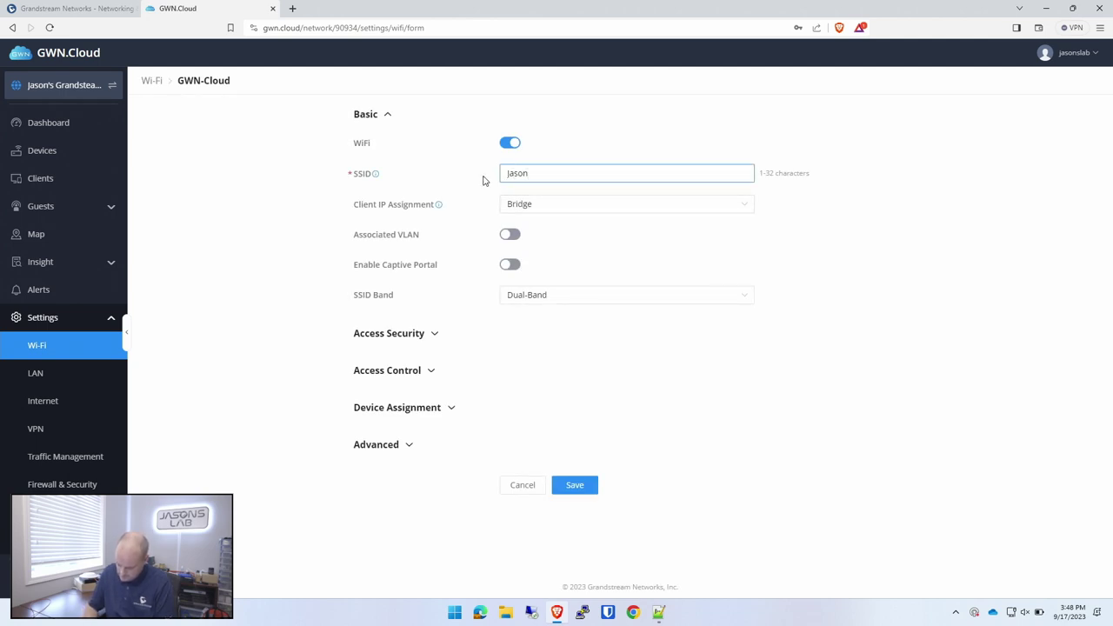
text('s Lab)
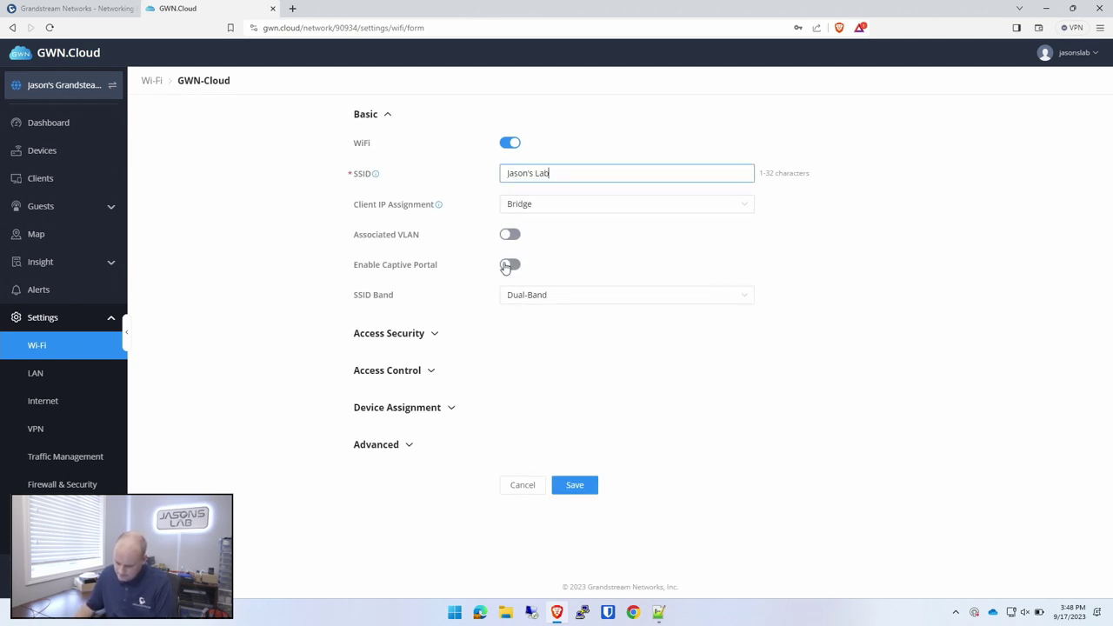
Paste a new pre-shared key, save the SSID, and start adding another wireless network.
click(434, 335)
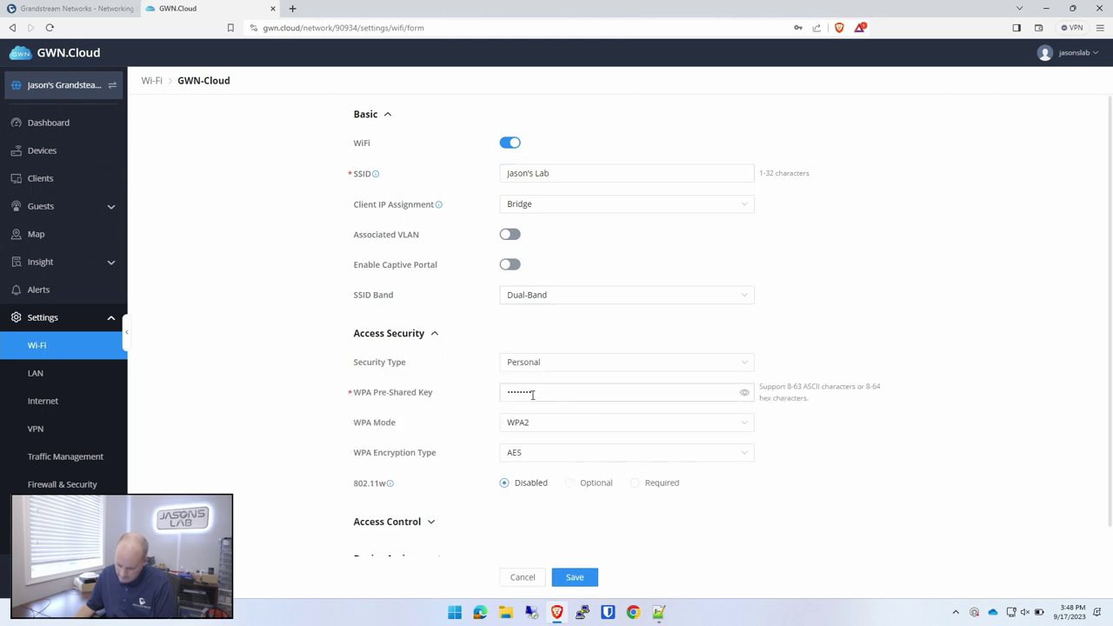
click(584, 390)
key(ctrl+v)
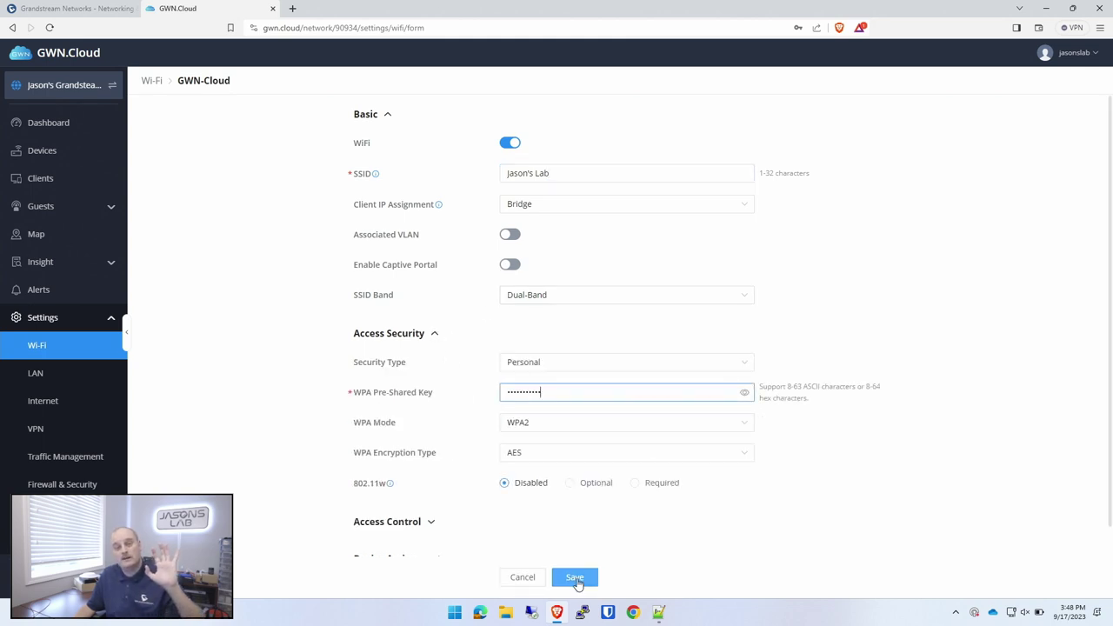
click(575, 578)
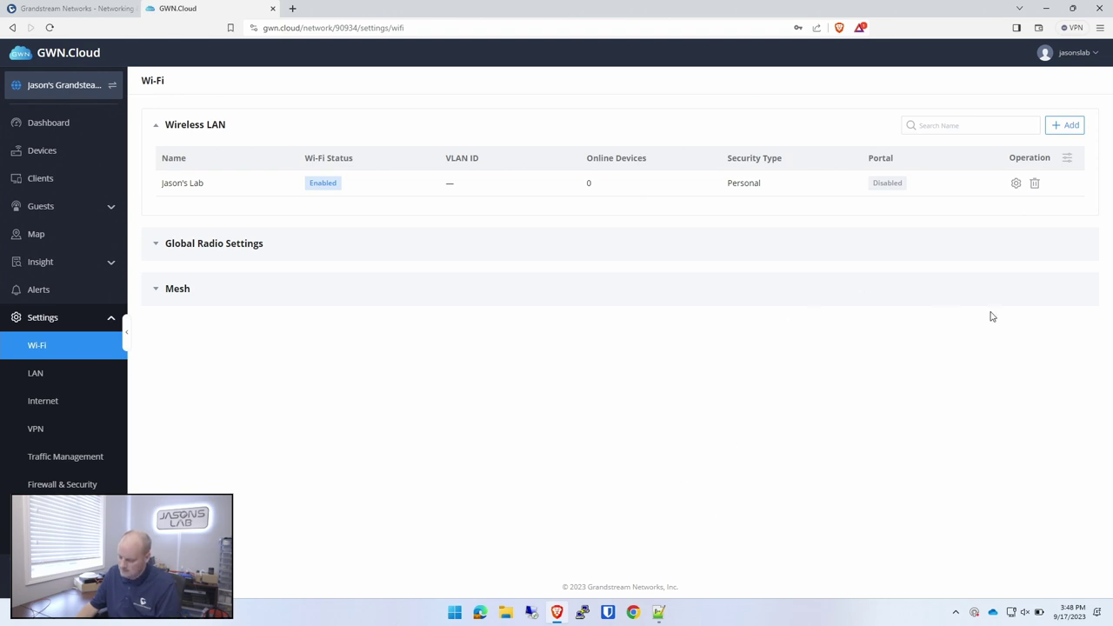
click(1071, 126)
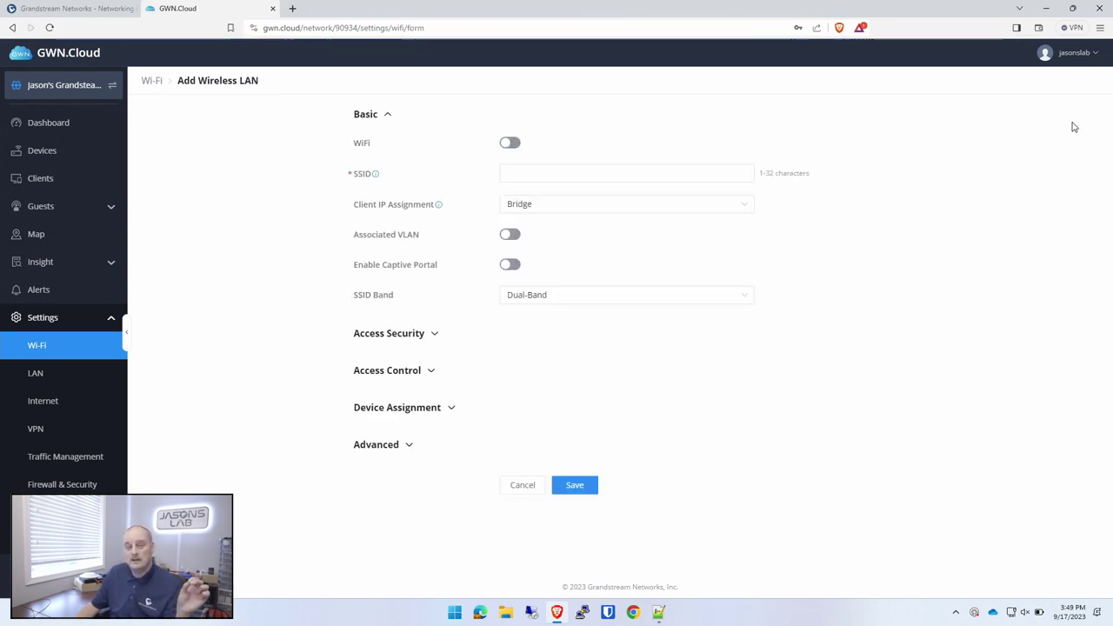
Enable a lab guests SSID in Bridge mode associated with VLAN 10 (Guest Network).
click(510, 142)
text(Jason;s Lab guests)
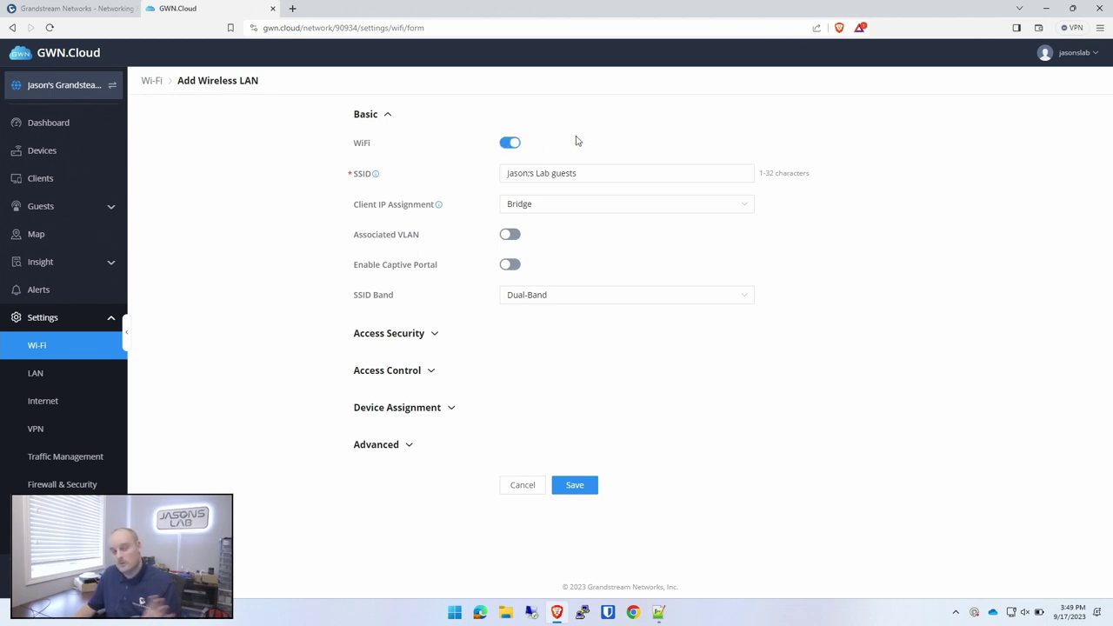
click(554, 208)
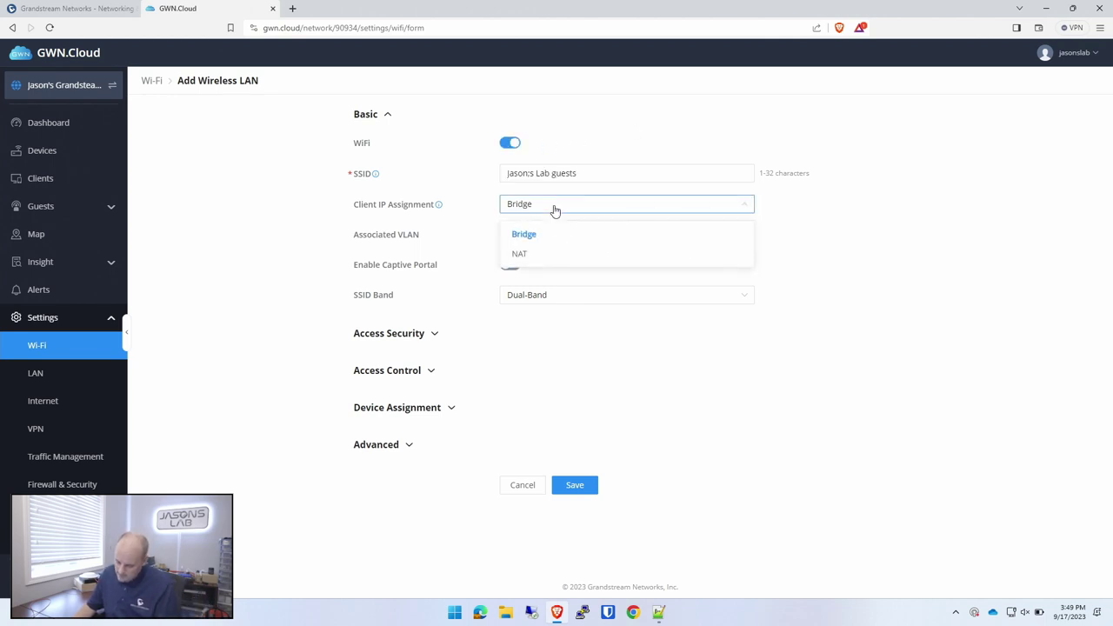
click(554, 209)
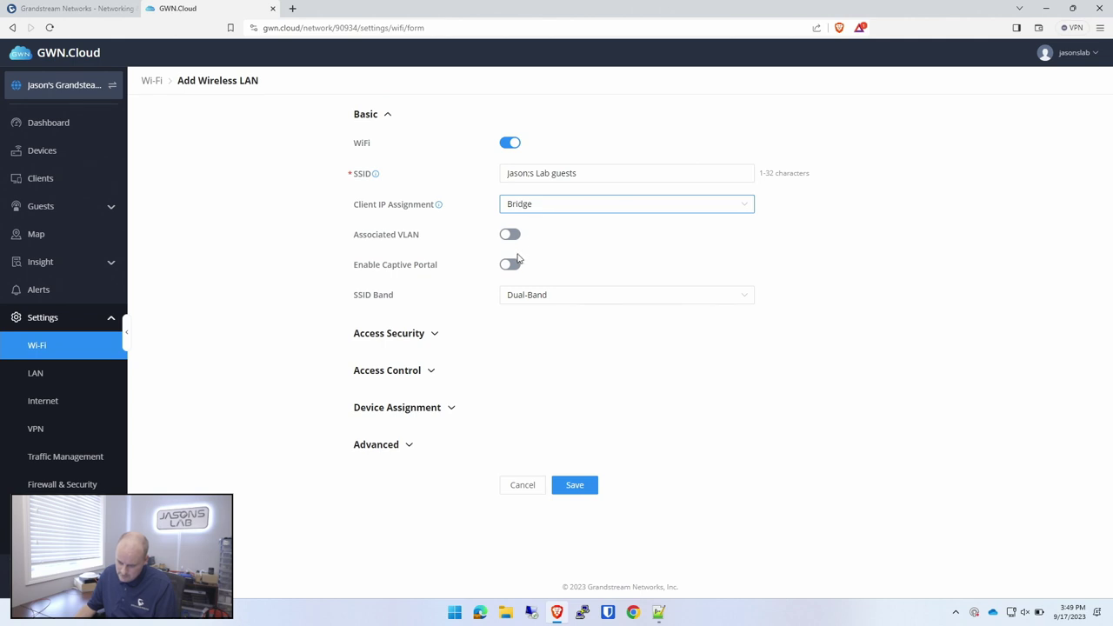
click(511, 236)
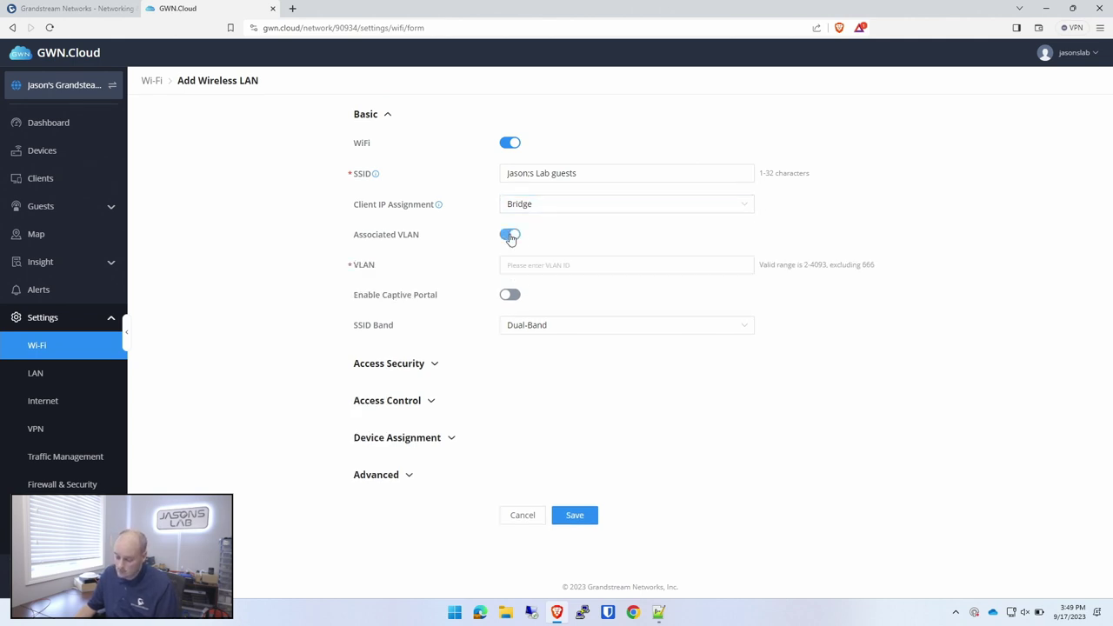
click(567, 266)
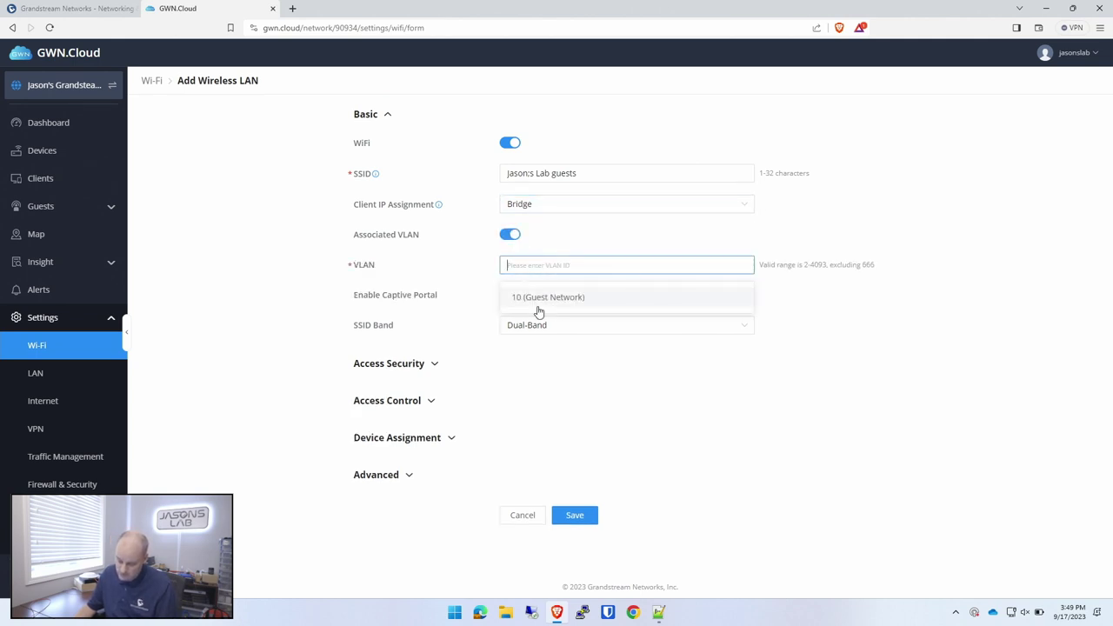
click(538, 309)
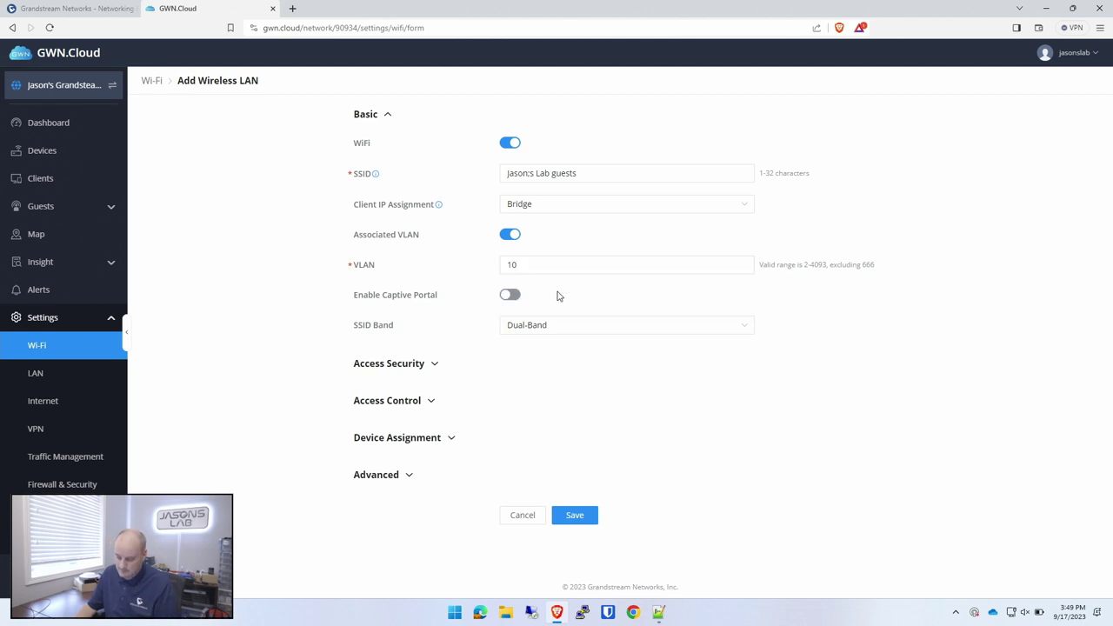
click(435, 372)
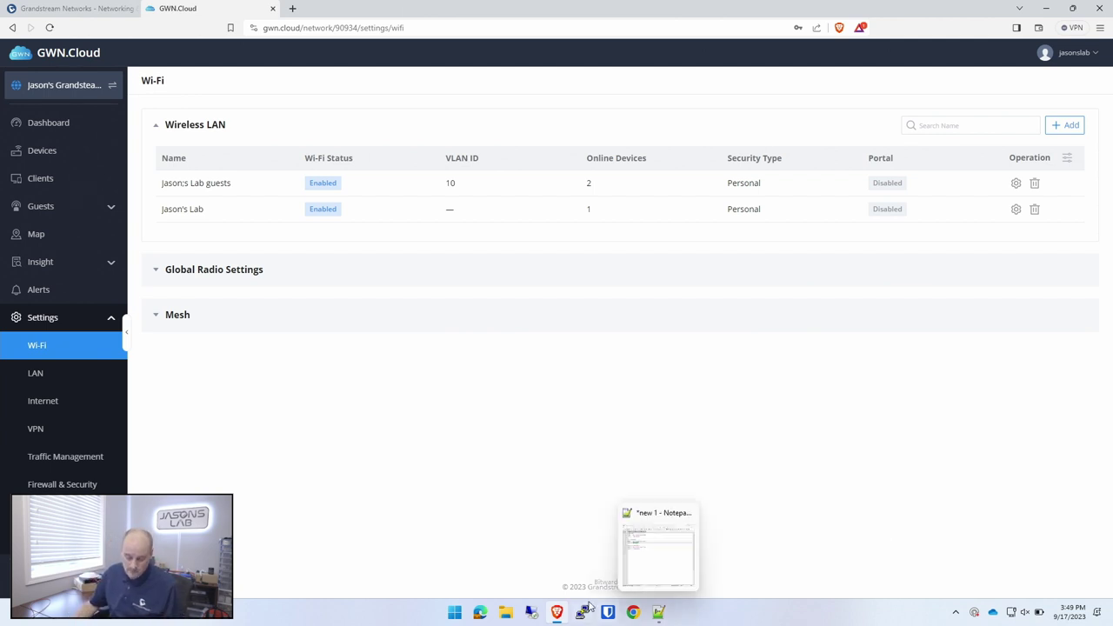
Name the Main Switch's port 17 'Main Link'.
click(48, 152)
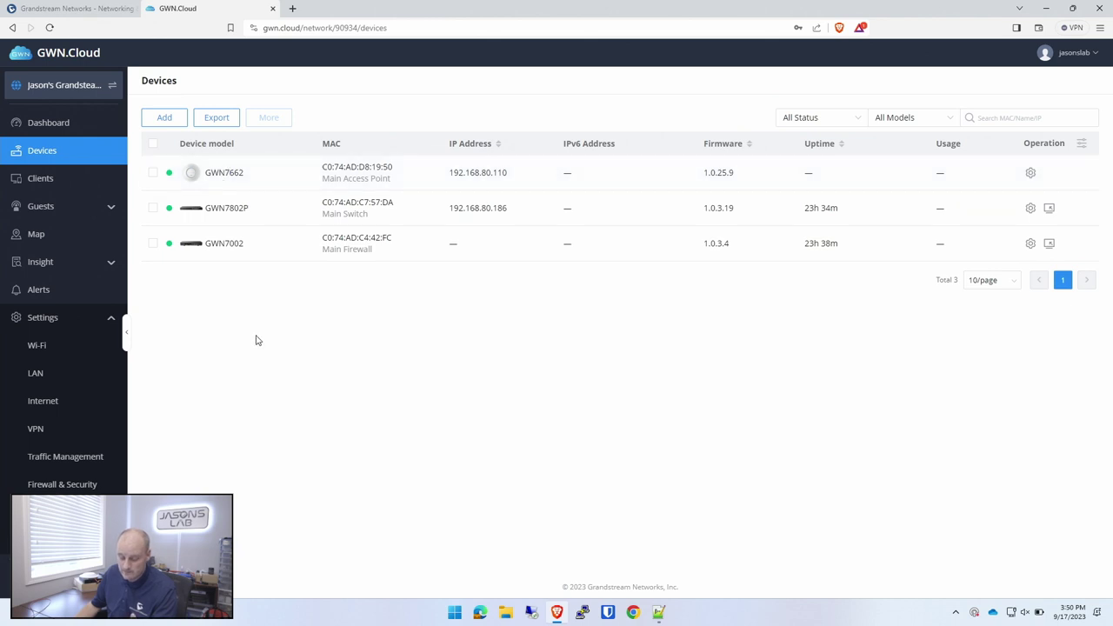
click(226, 208)
click(225, 105)
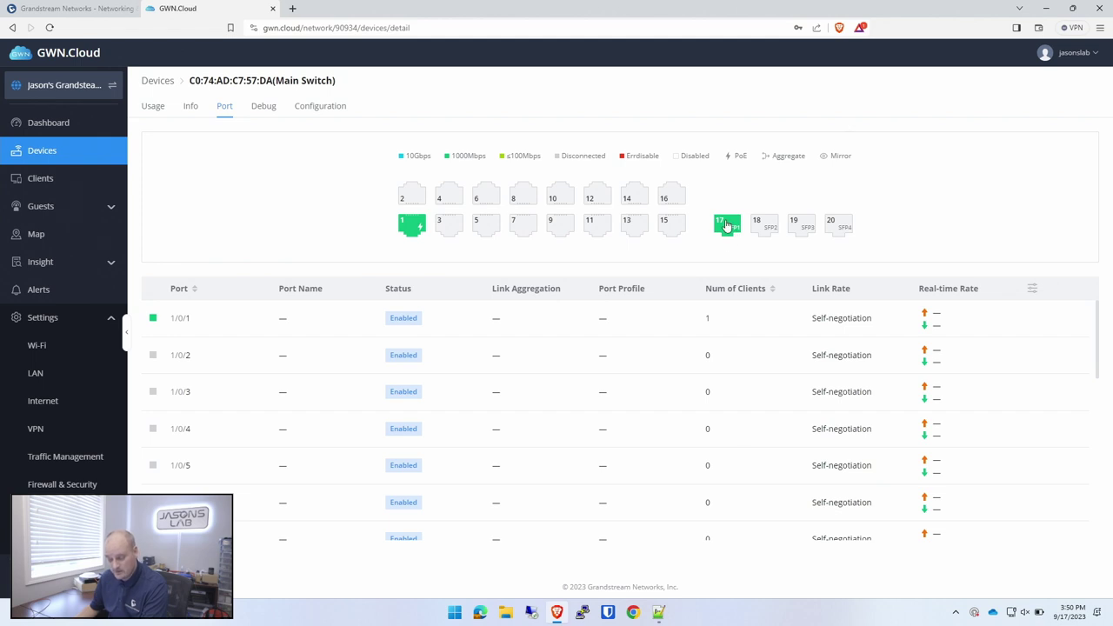
click(726, 225)
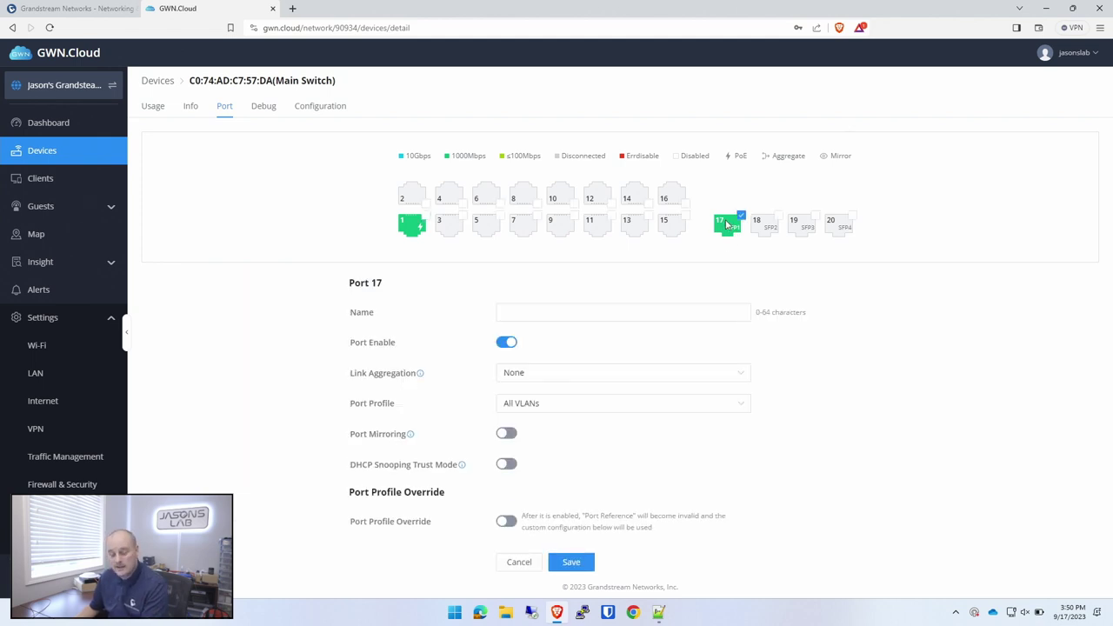
click(524, 309)
text(Main Link)
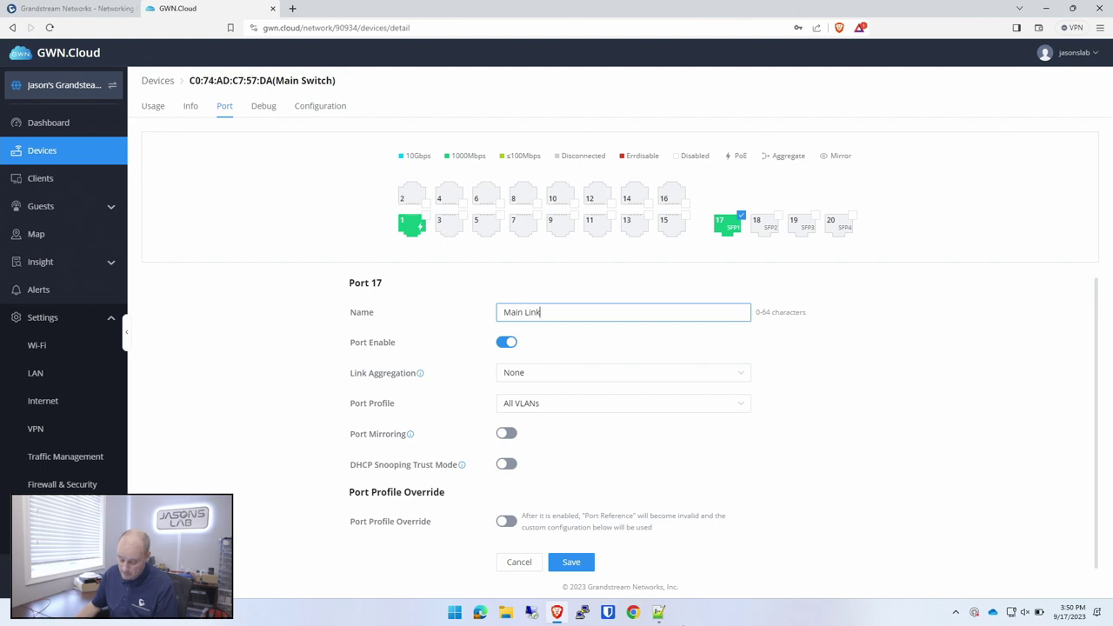
click(571, 565)
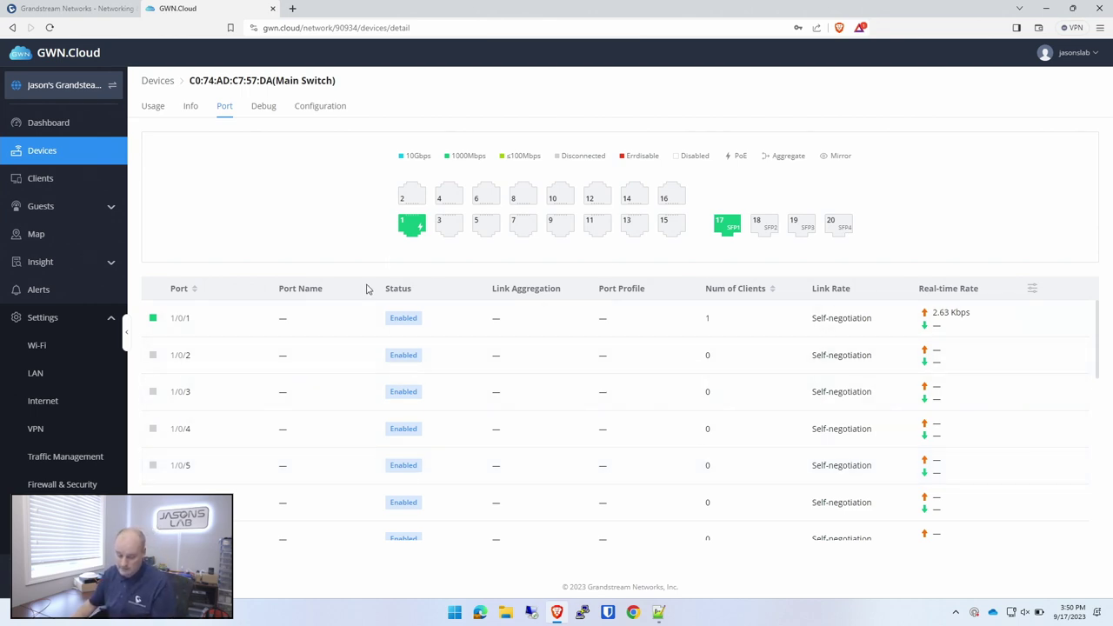
Name switch port 1 'Main Access Point'.
click(405, 228)
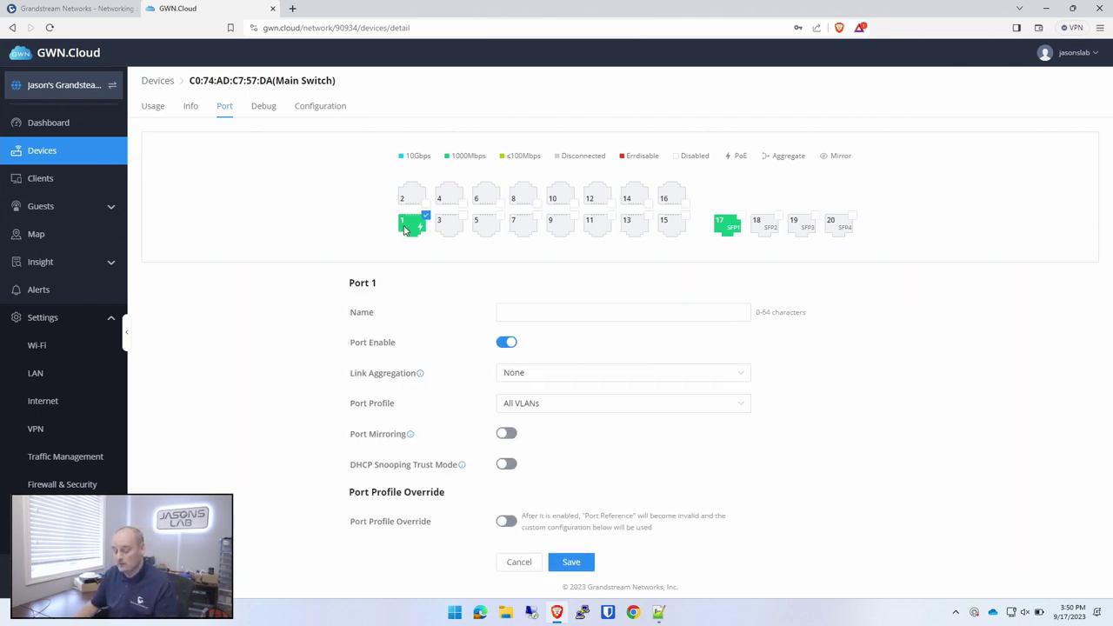
click(541, 315)
text(Main Ap)
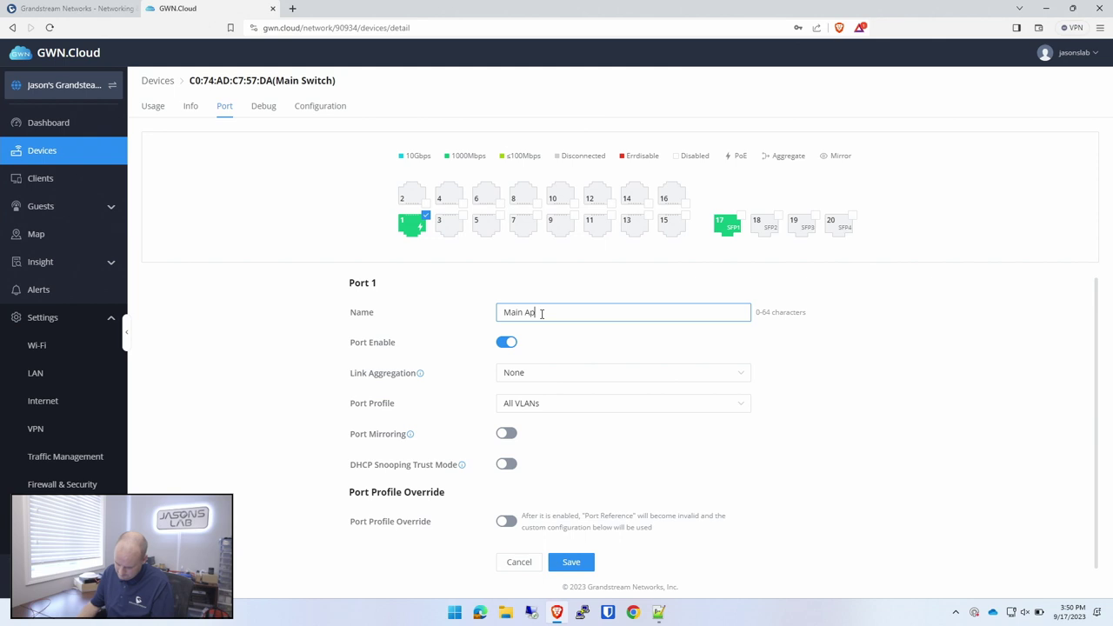
key(BackSpace)
text(ccess)
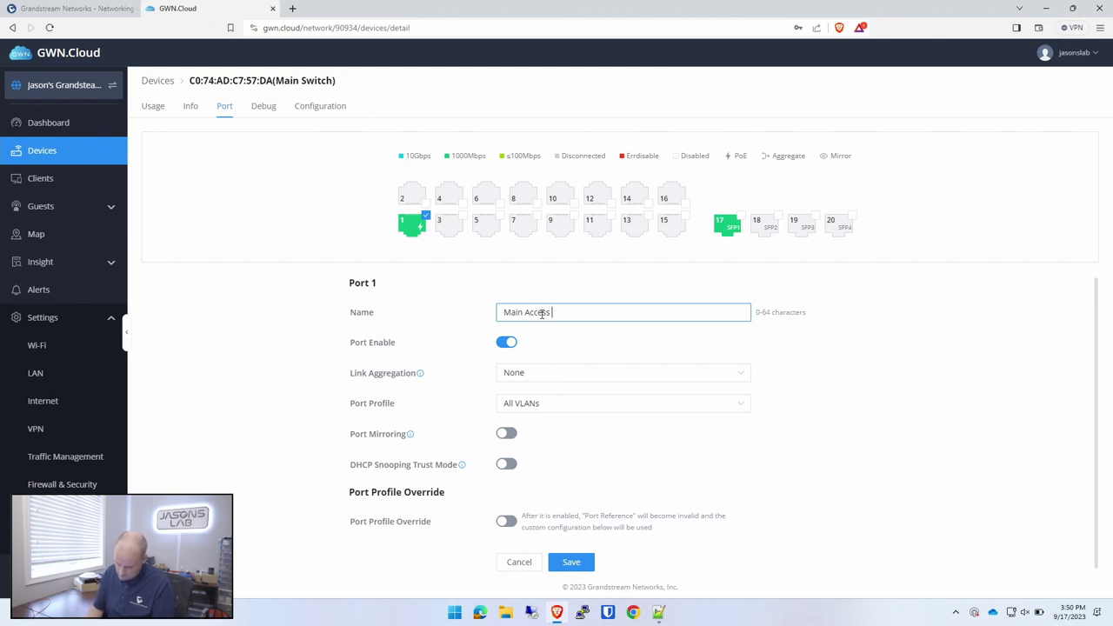
text( Point)
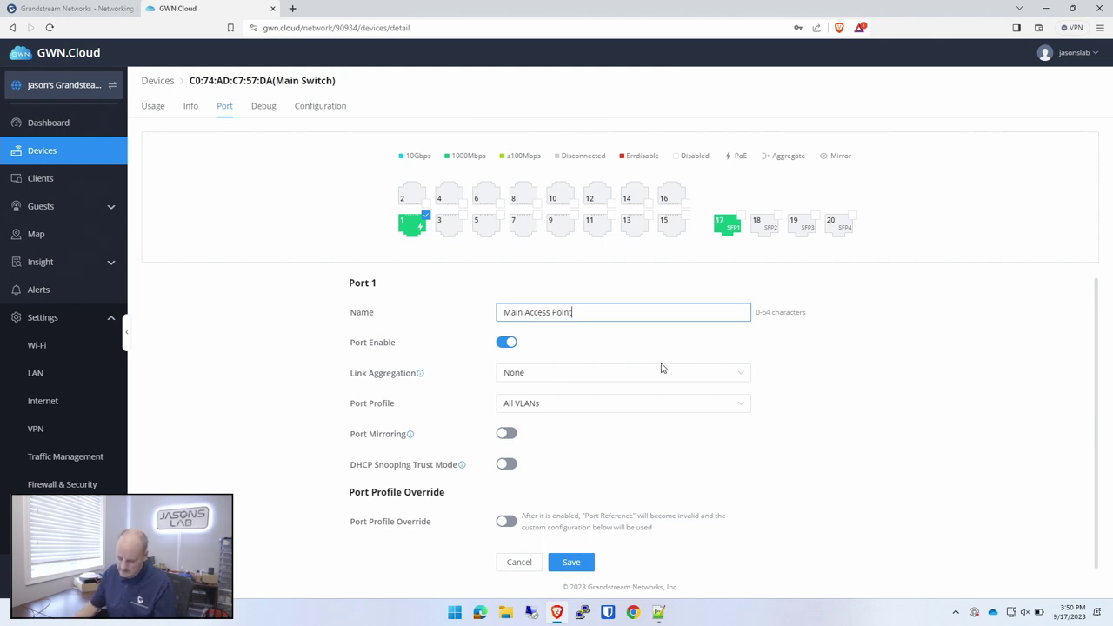
click(571, 562)
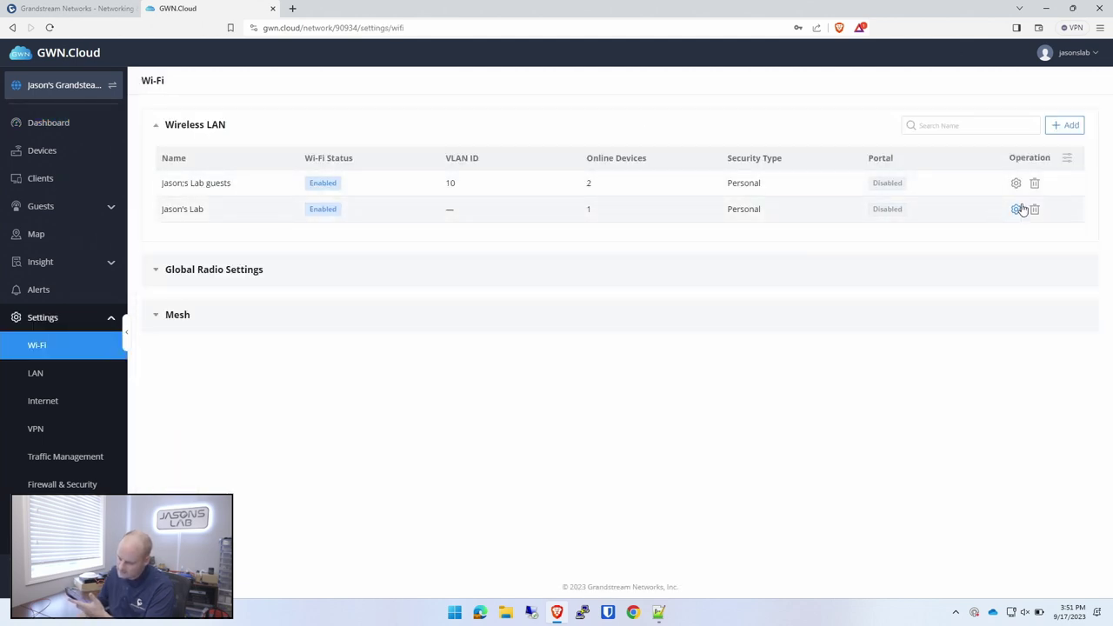
Insert 'Grandstream' before 'Lab' in the main SSID name and save it.
click(1017, 209)
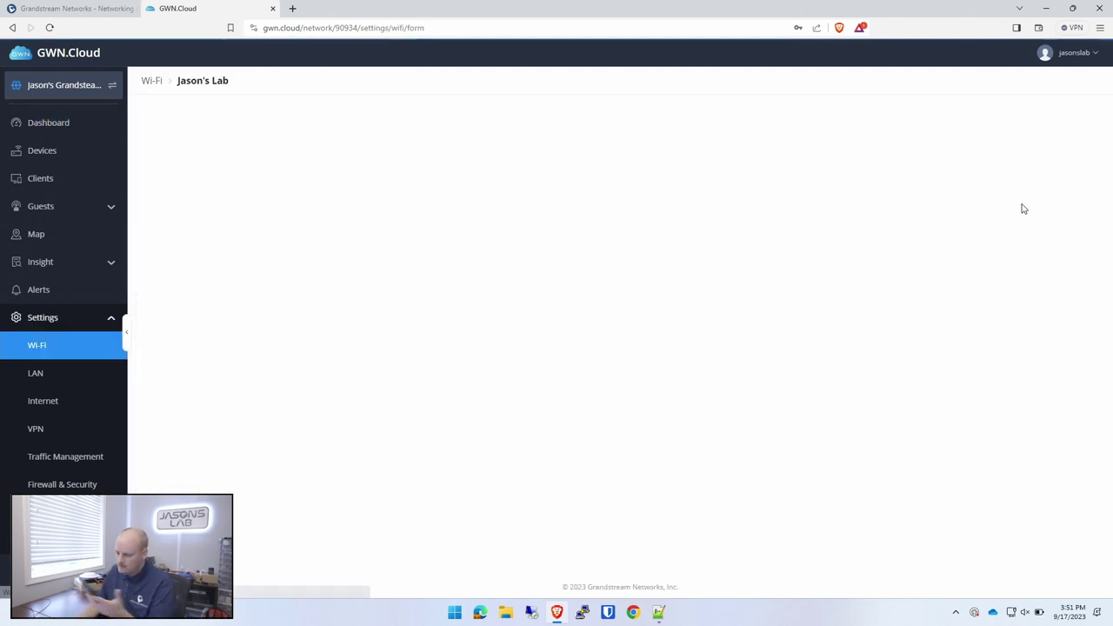
click(561, 172)
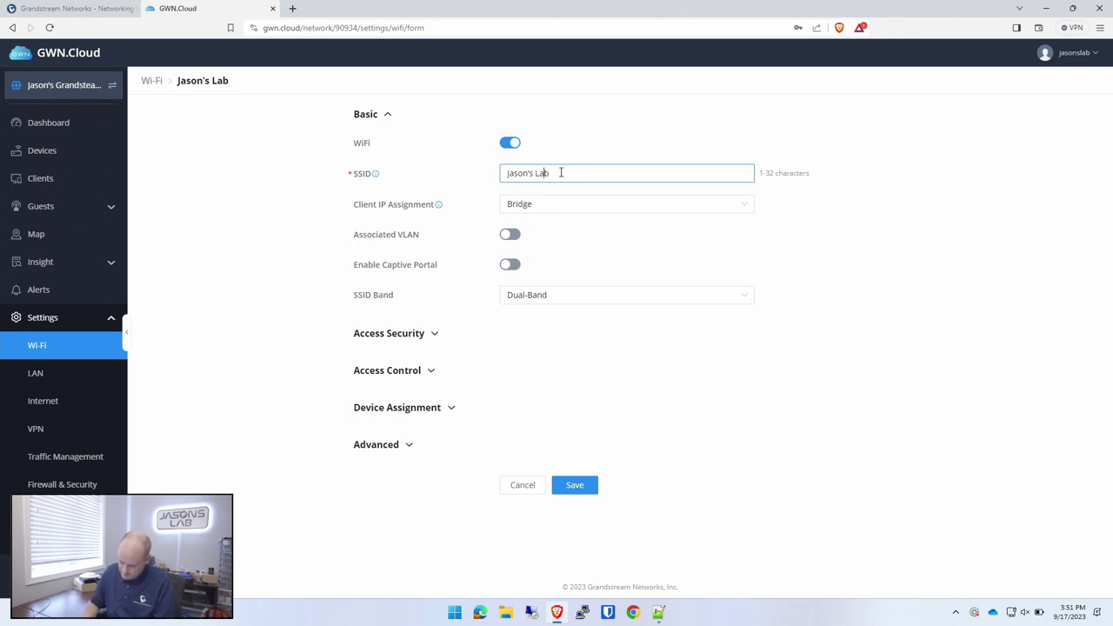
key(Left)
key(Left)
text(Grandstream)
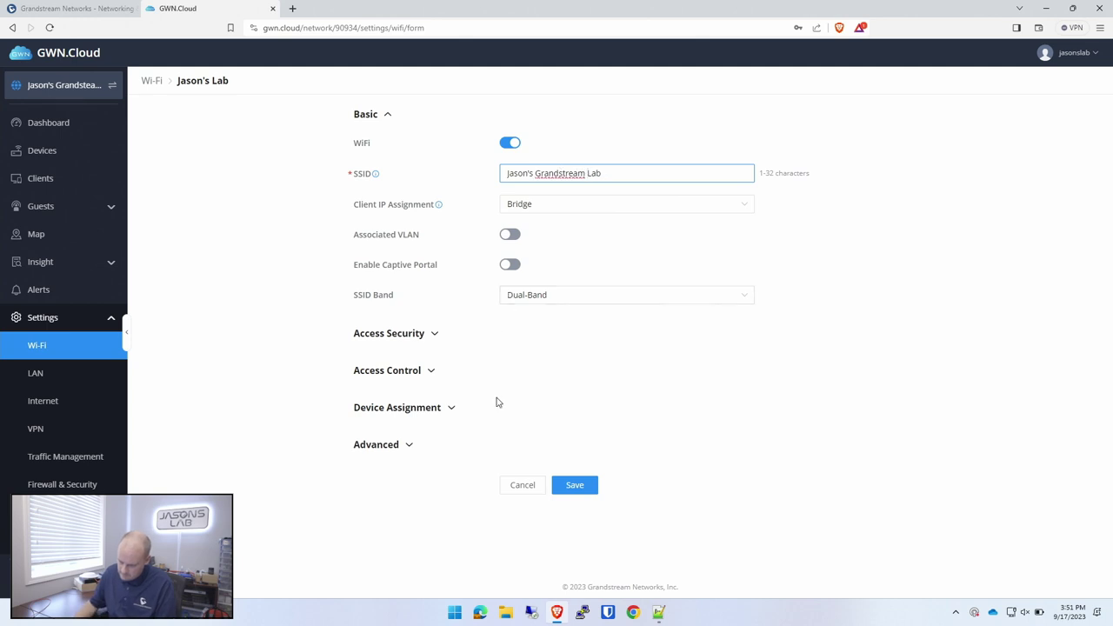
click(572, 485)
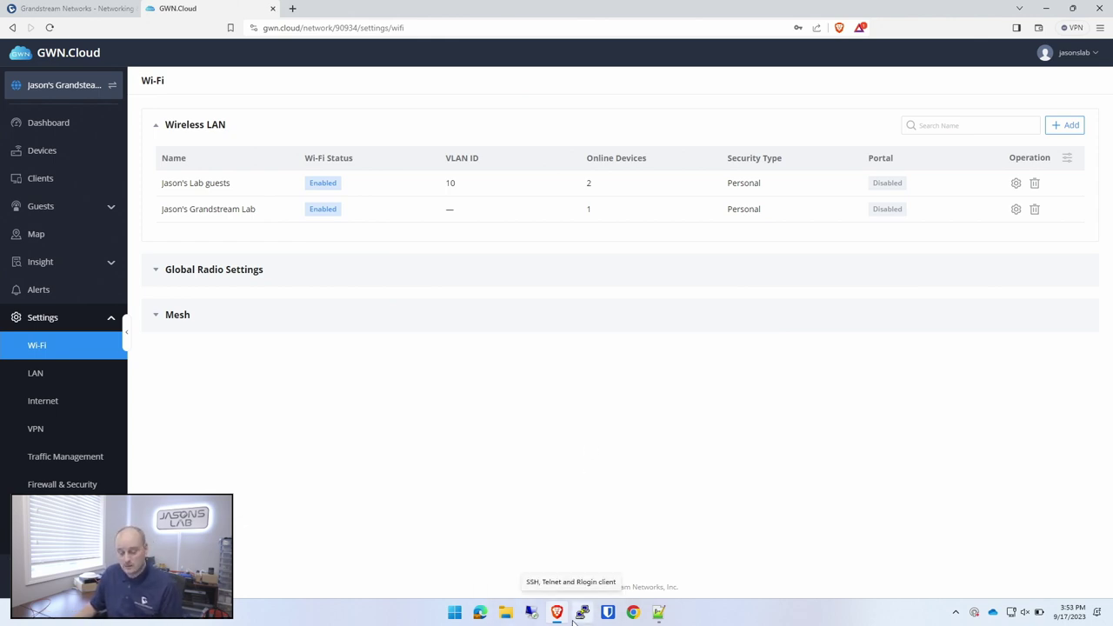
click(52, 151)
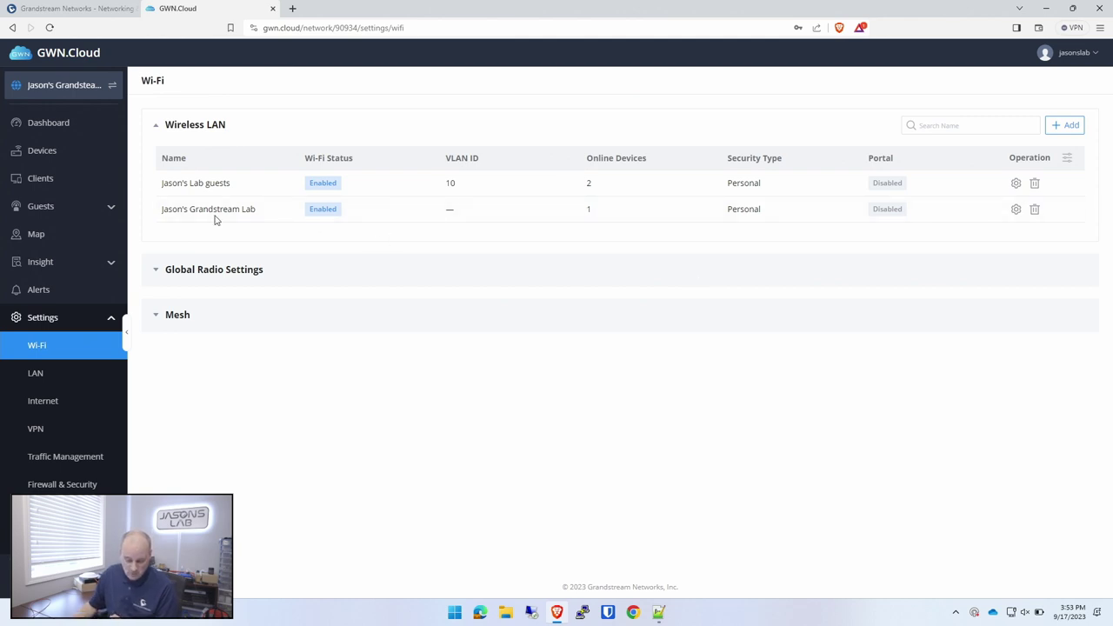
Confirm the Main Firewall's acceleration mode stays Forbidden, then view the Main Switch's ports.
click(40, 154)
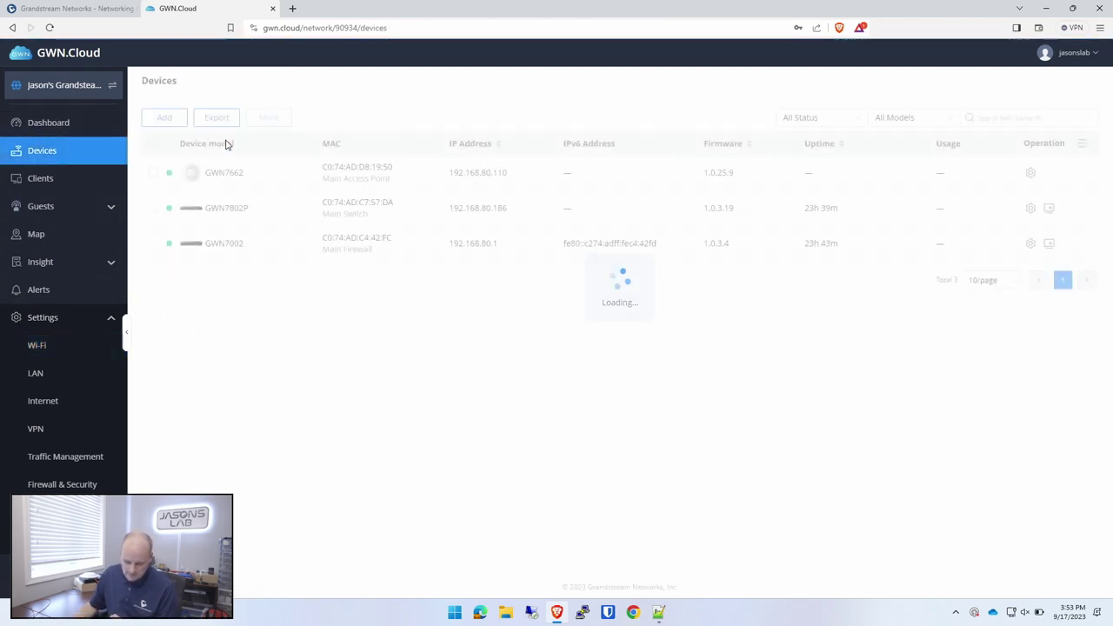
click(209, 241)
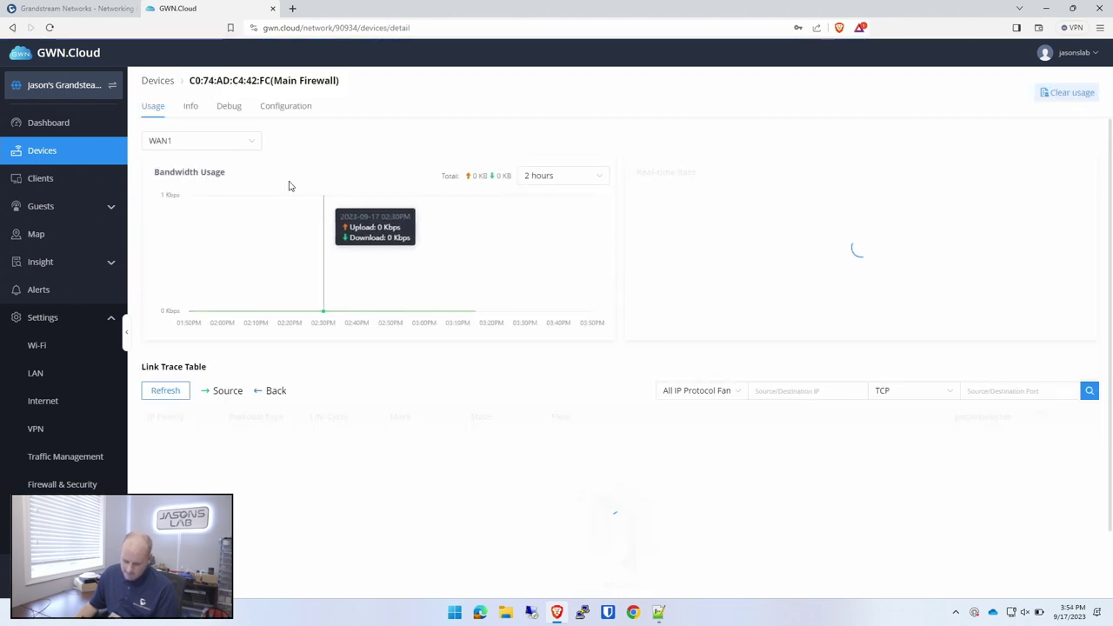
click(284, 108)
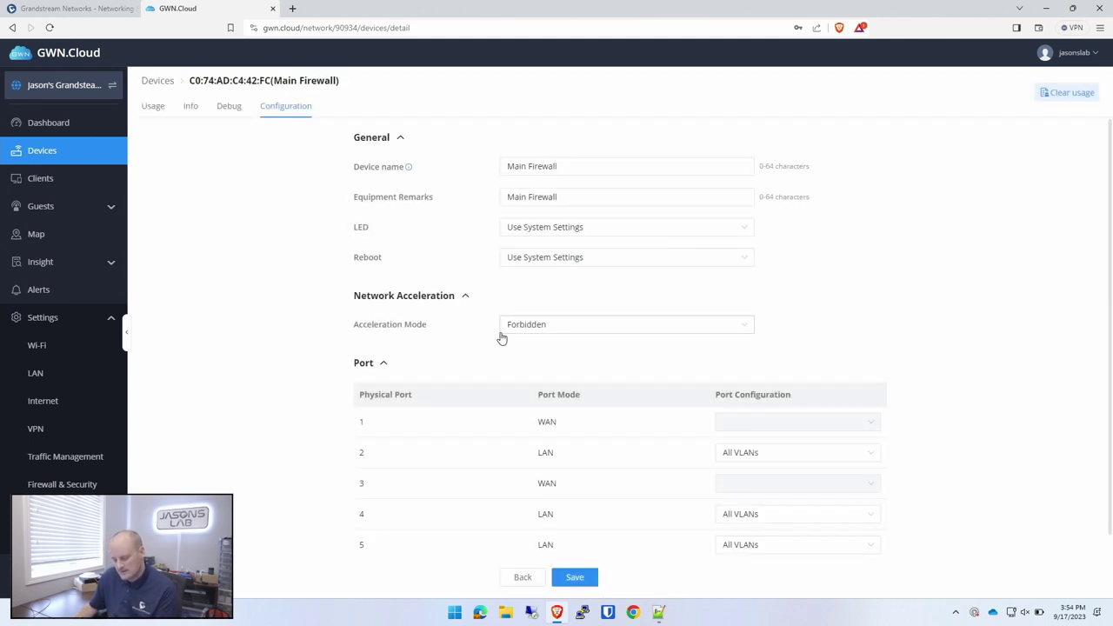
click(549, 328)
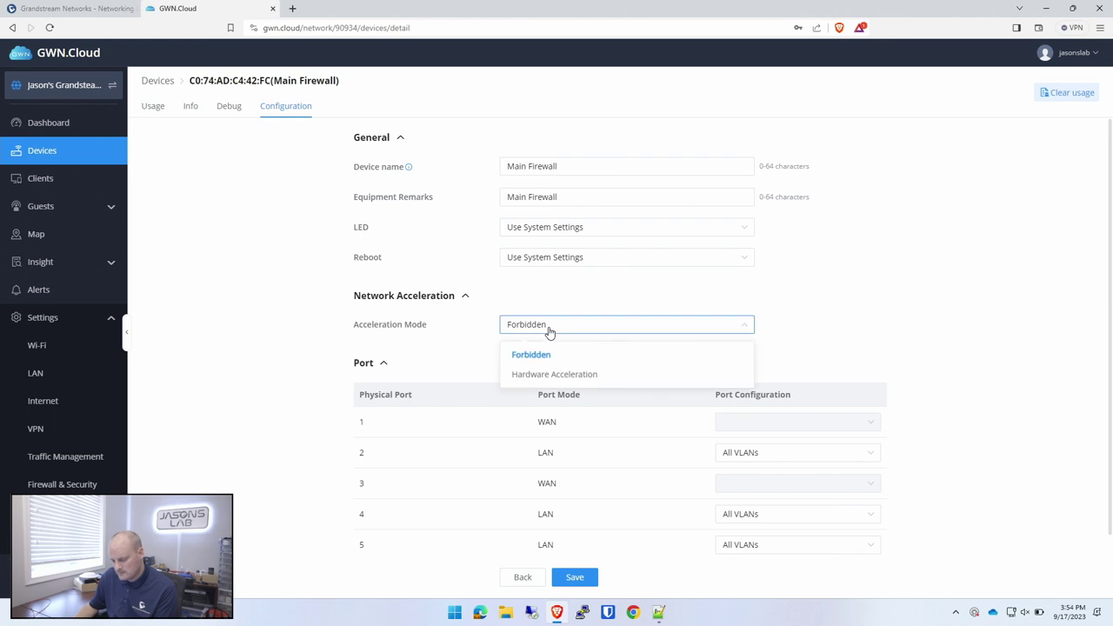
click(914, 294)
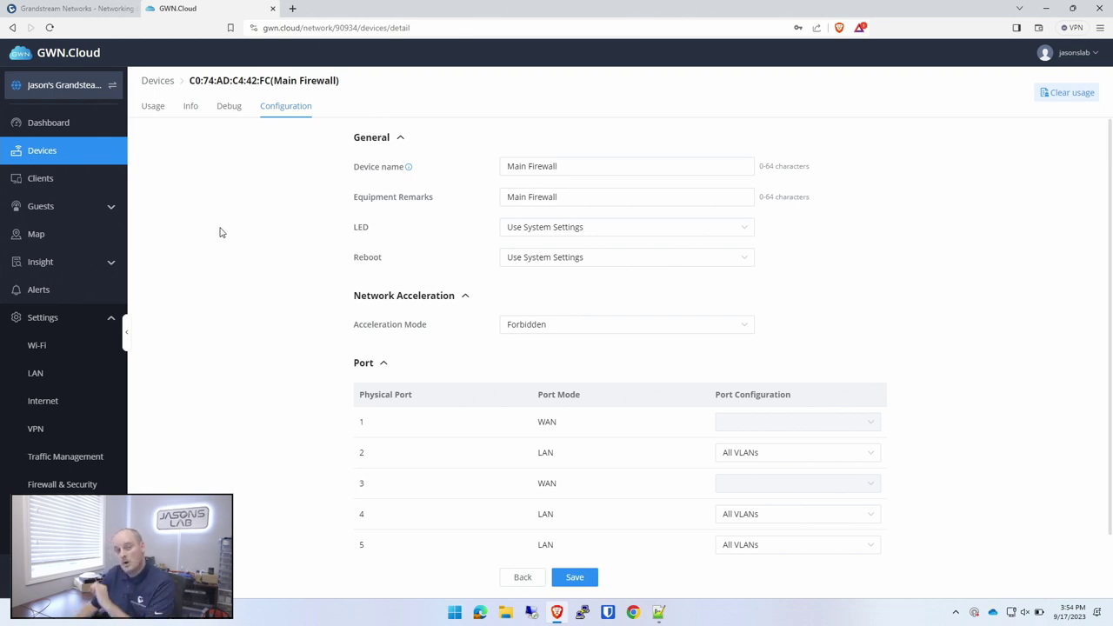
click(51, 155)
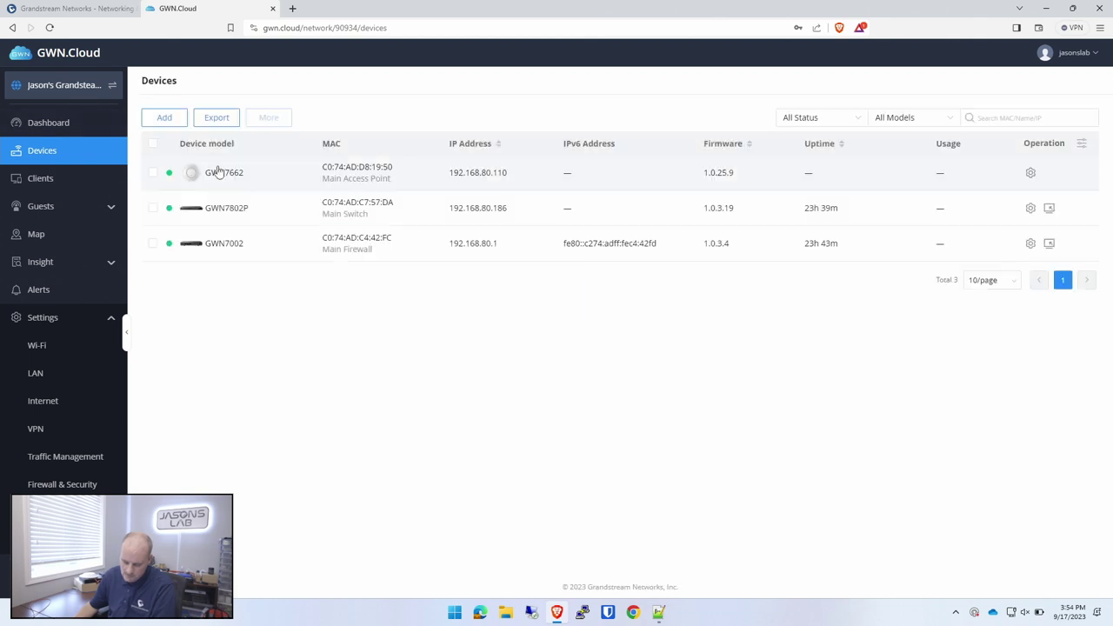
click(222, 208)
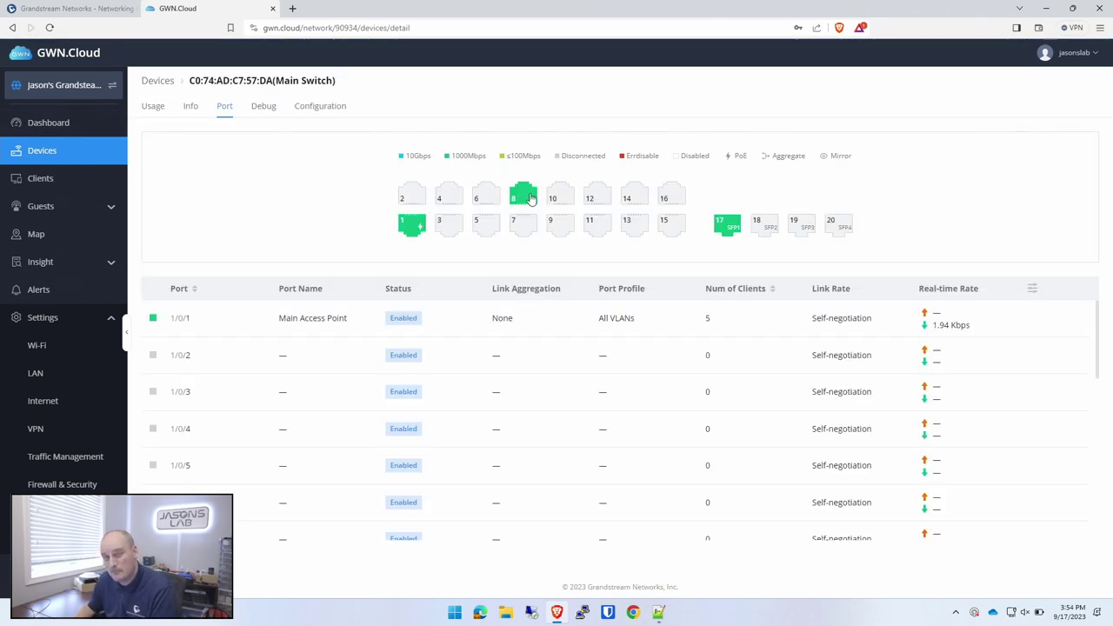
Run a fast.com speed test in a new tab (920 Mbps), then go back to GWN.Cloud.
click(293, 9)
text(fast.com)
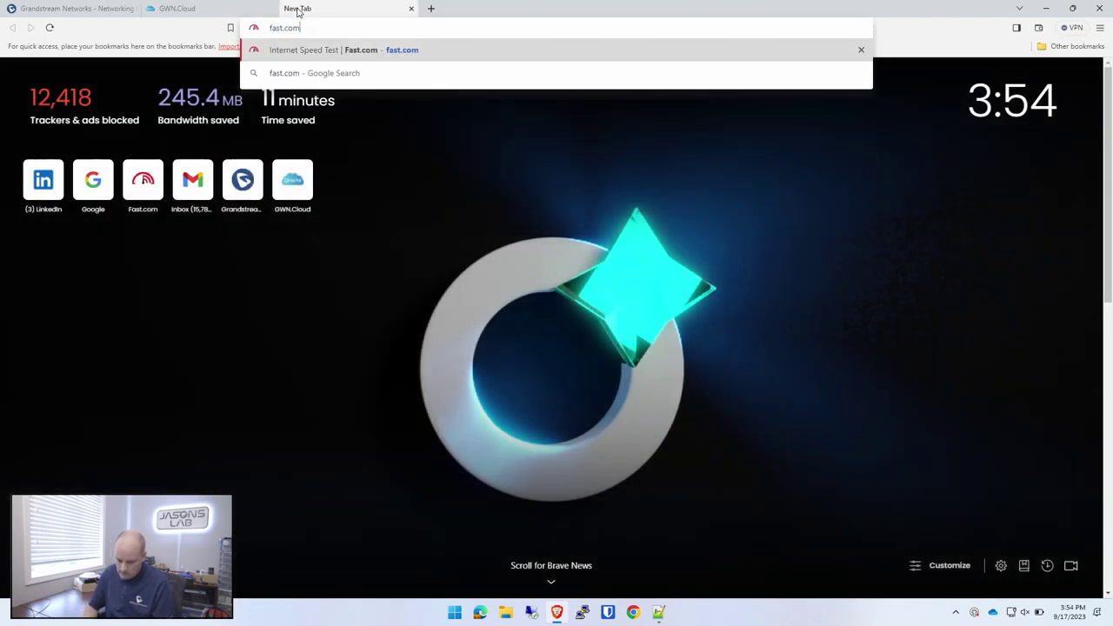
key(Return)
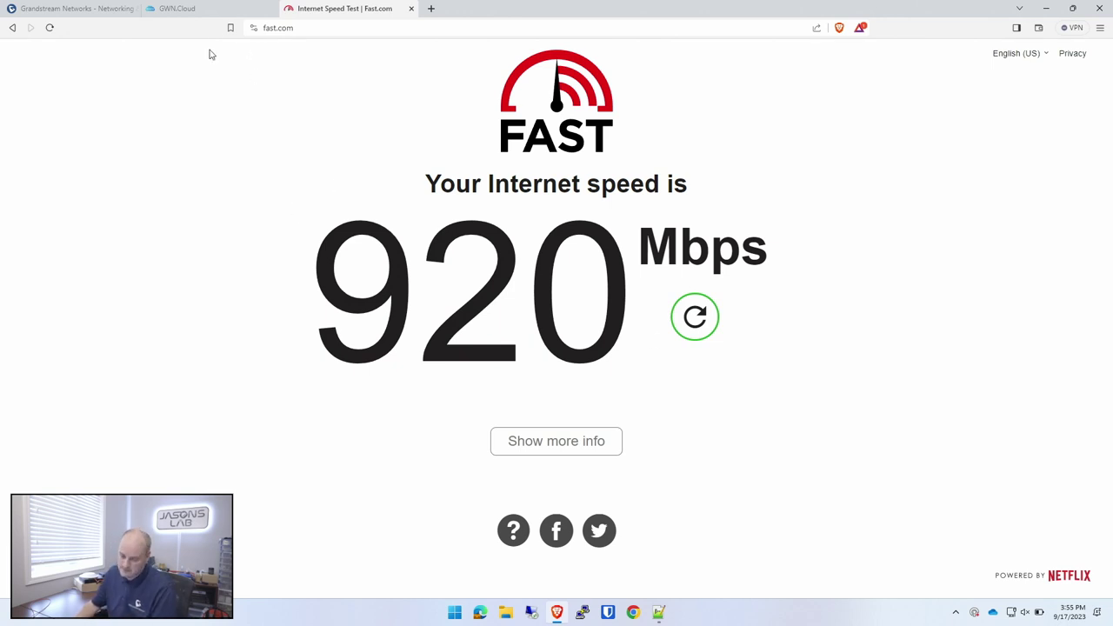
click(216, 11)
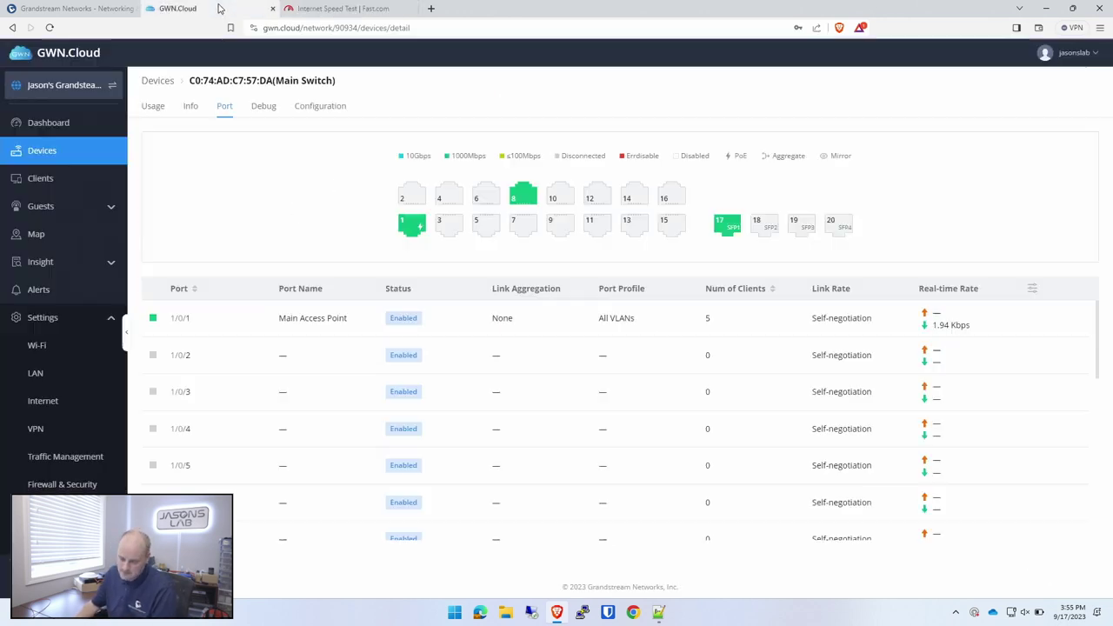
Give switch port 5 the Guest Network profile and the name 'Macbook pro', and save.
click(479, 224)
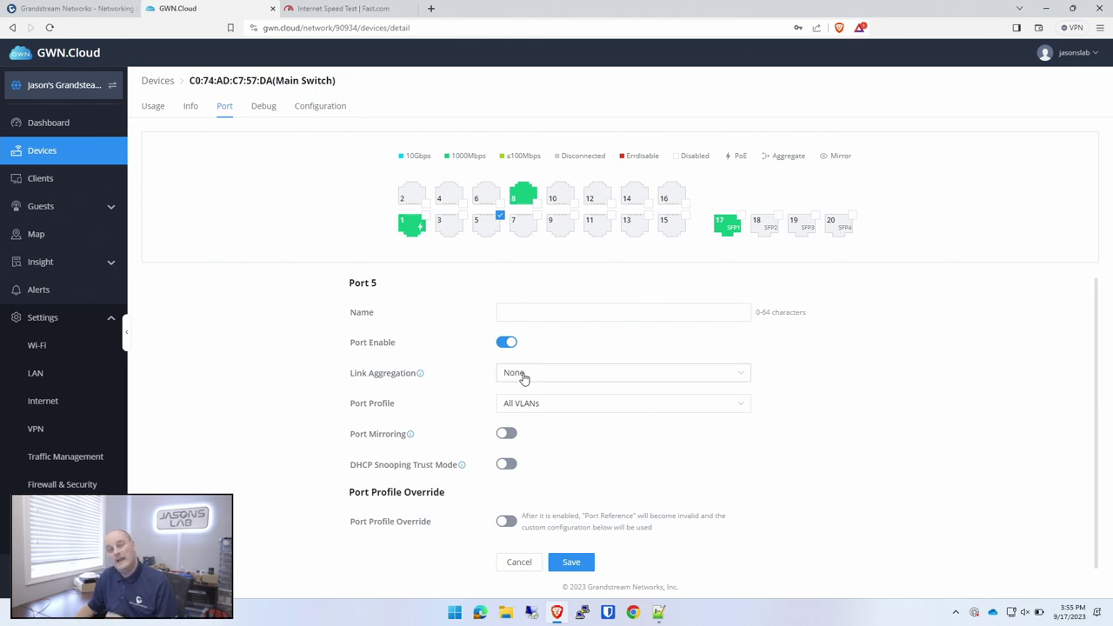
click(542, 411)
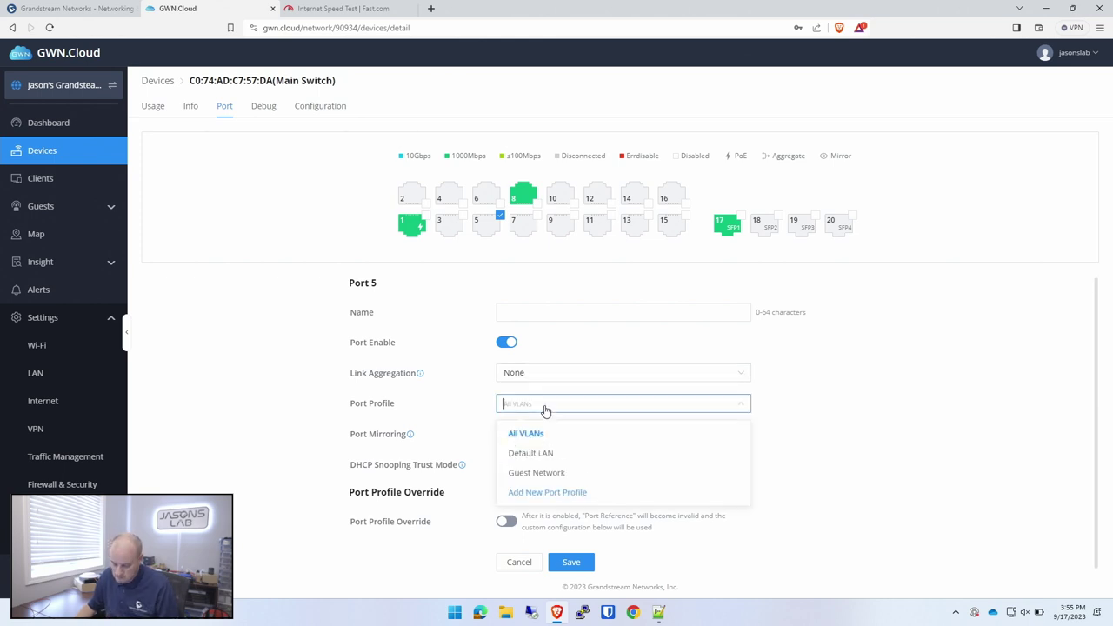
click(545, 471)
click(539, 312)
text(Mac)
key(BackSpace)
key(BackSpace)
key(BackSpace)
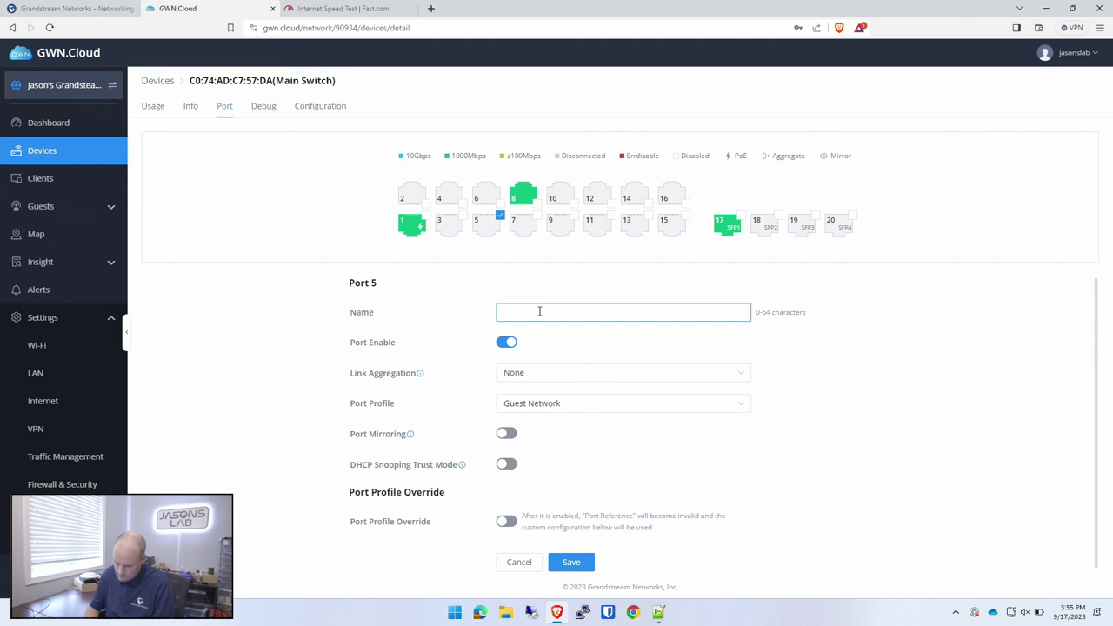
text(Macbook pro)
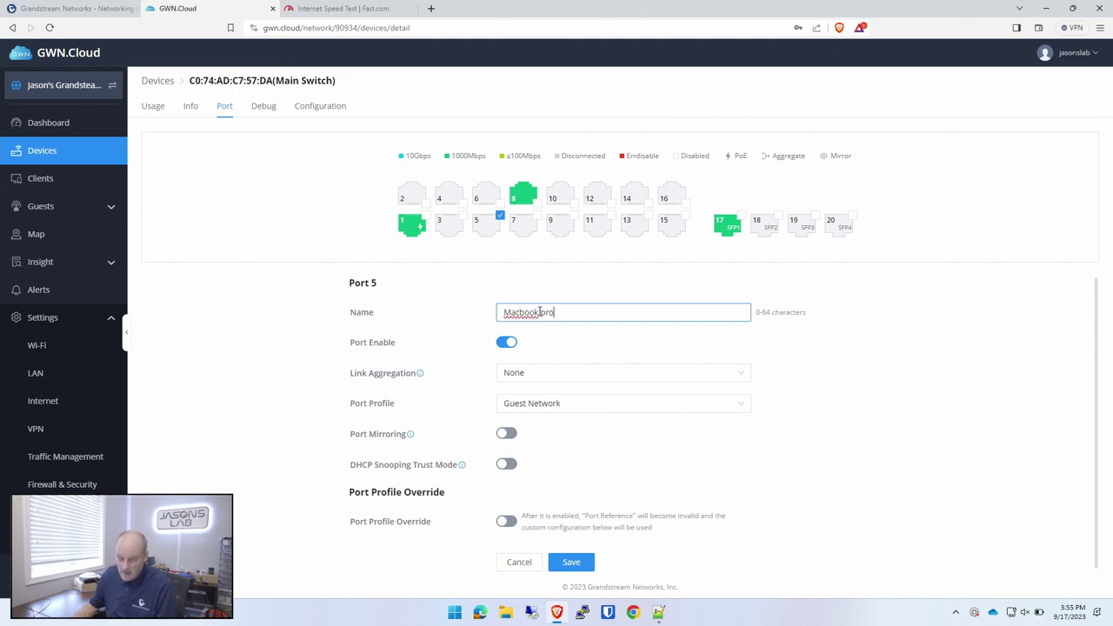
click(573, 562)
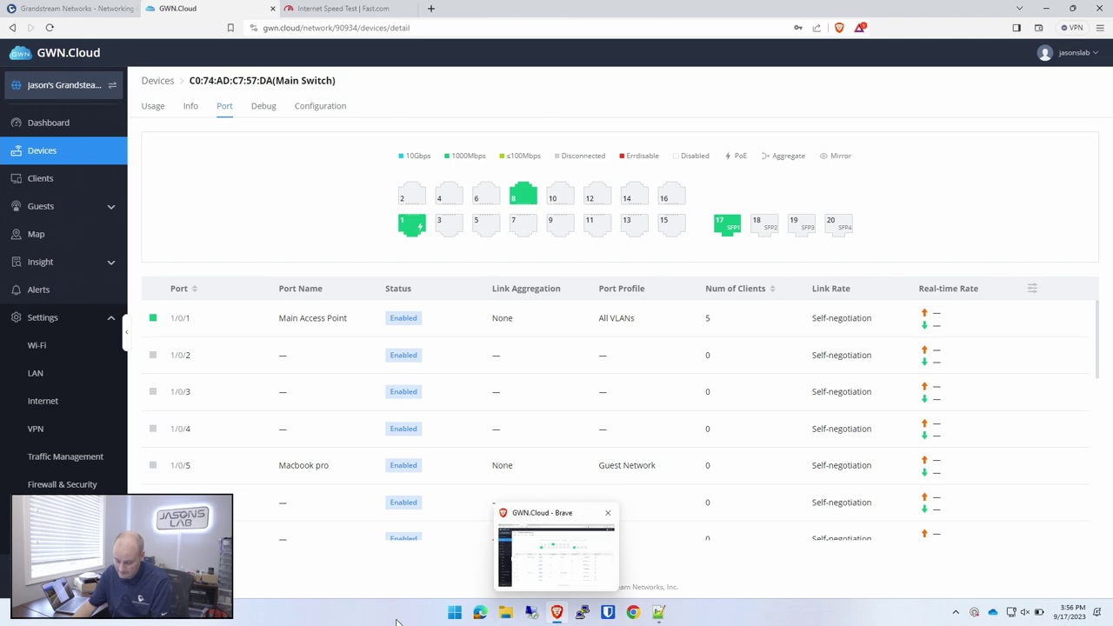
Ping 192.168.10.120 from Command Prompt, getting four replies with 0% loss, then close it.
click(447, 612)
text(cmd)
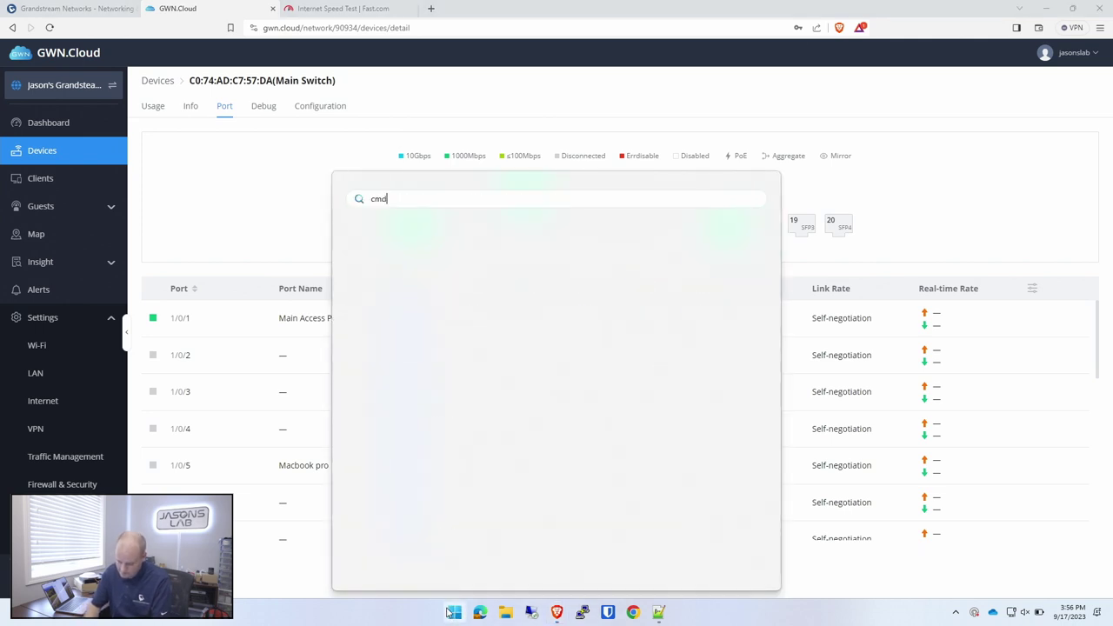
key(Return)
text(ping 192.168.)
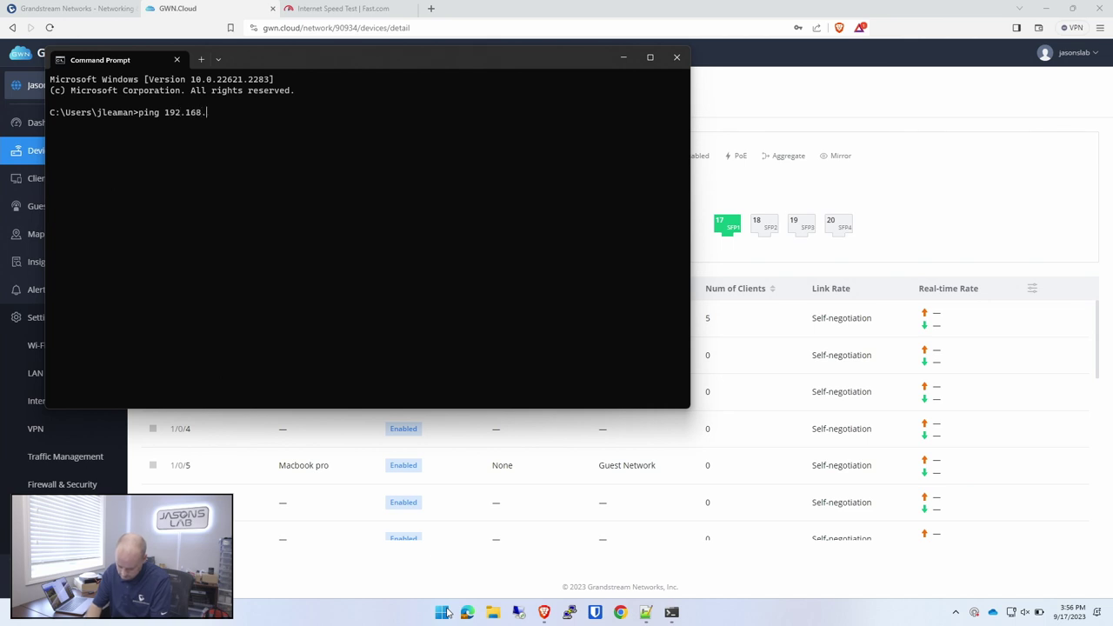
text(10.120)
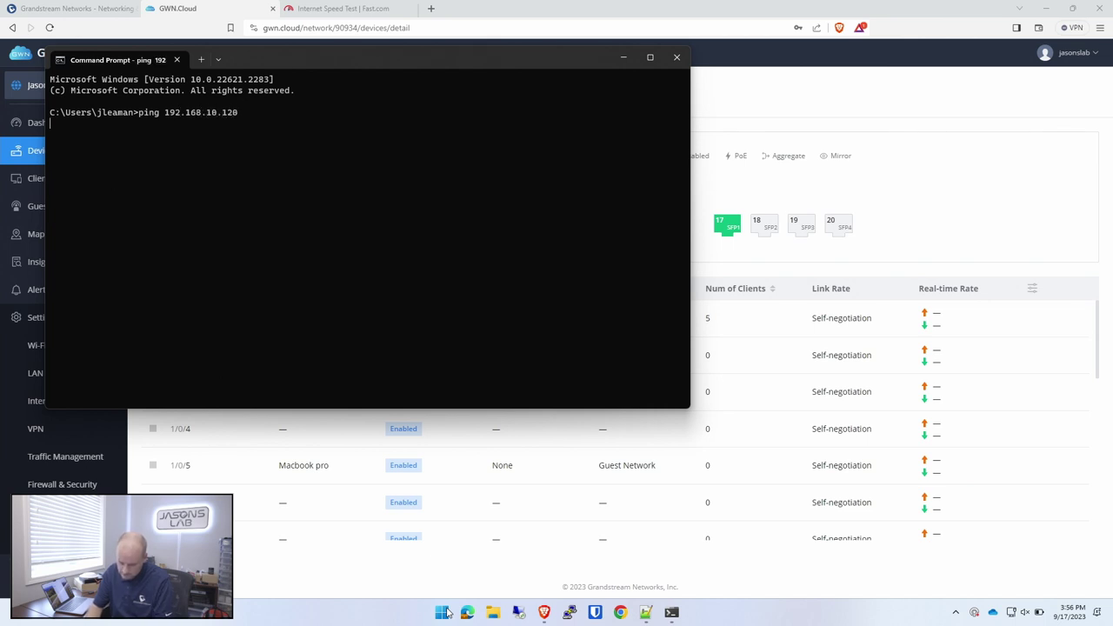
key(Return)
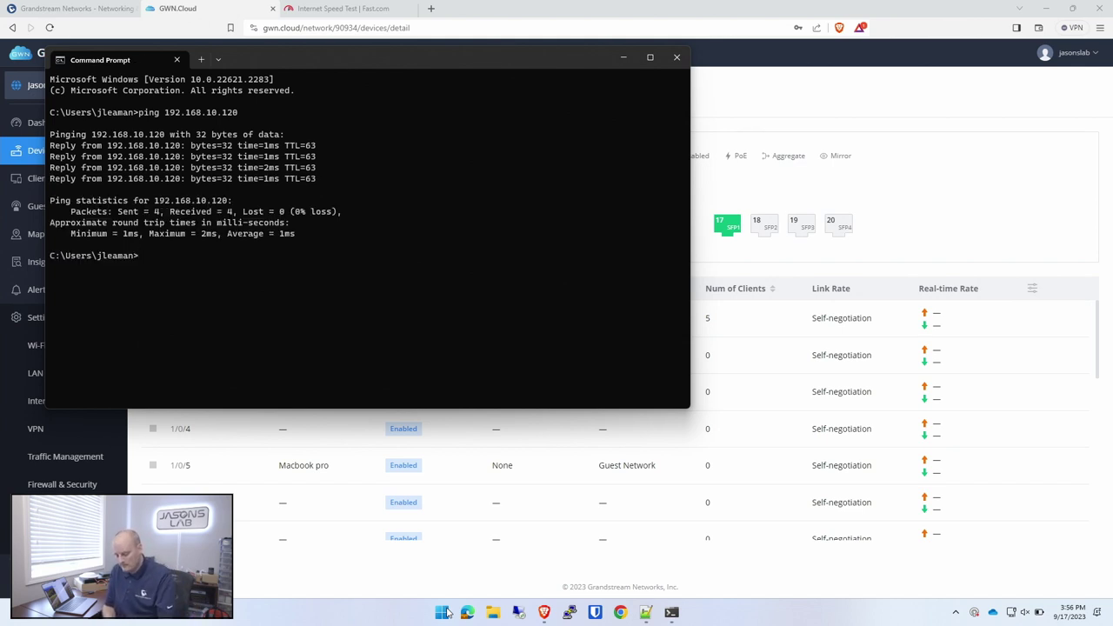
click(676, 57)
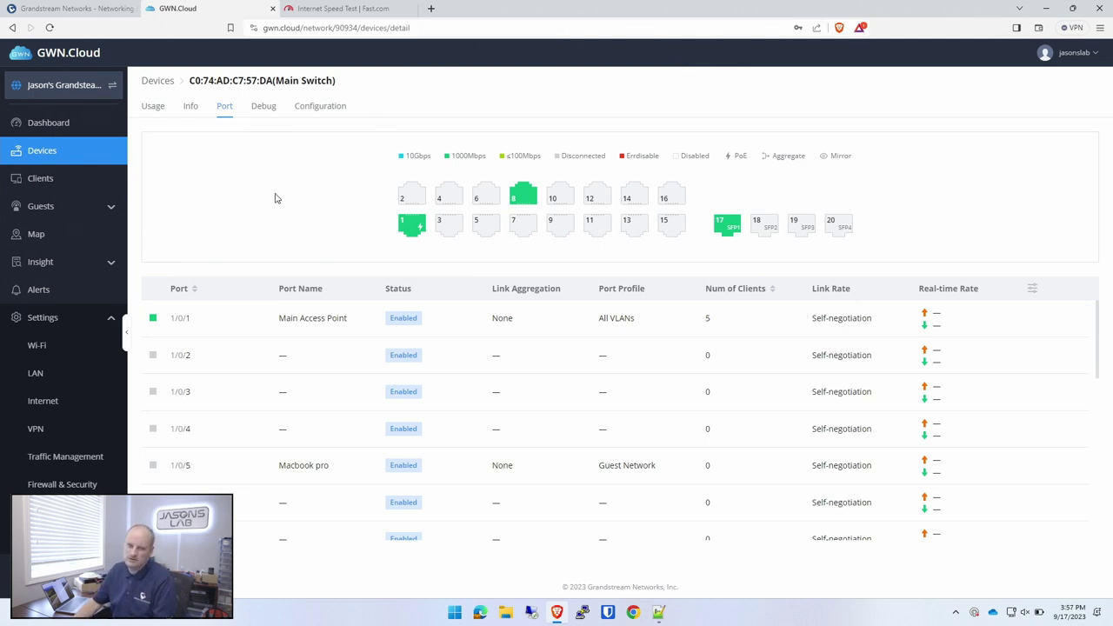
Go to the GWN.Cloud Dashboard showing 1 switch and 1 access point online.
click(35, 123)
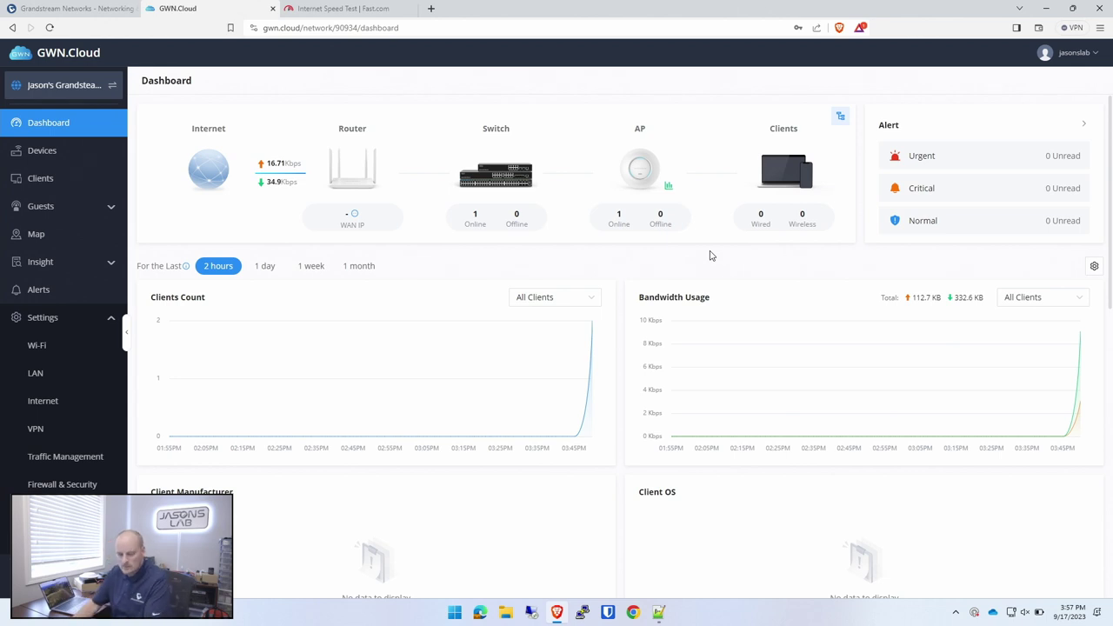
Open the Clients page to see the two wired clients.
click(41, 180)
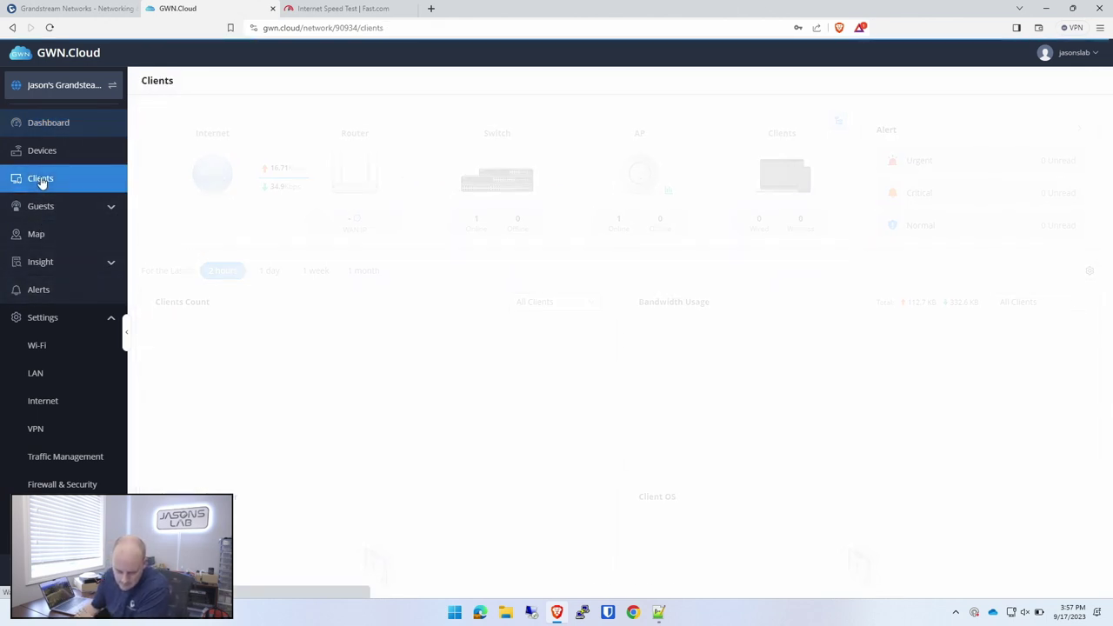